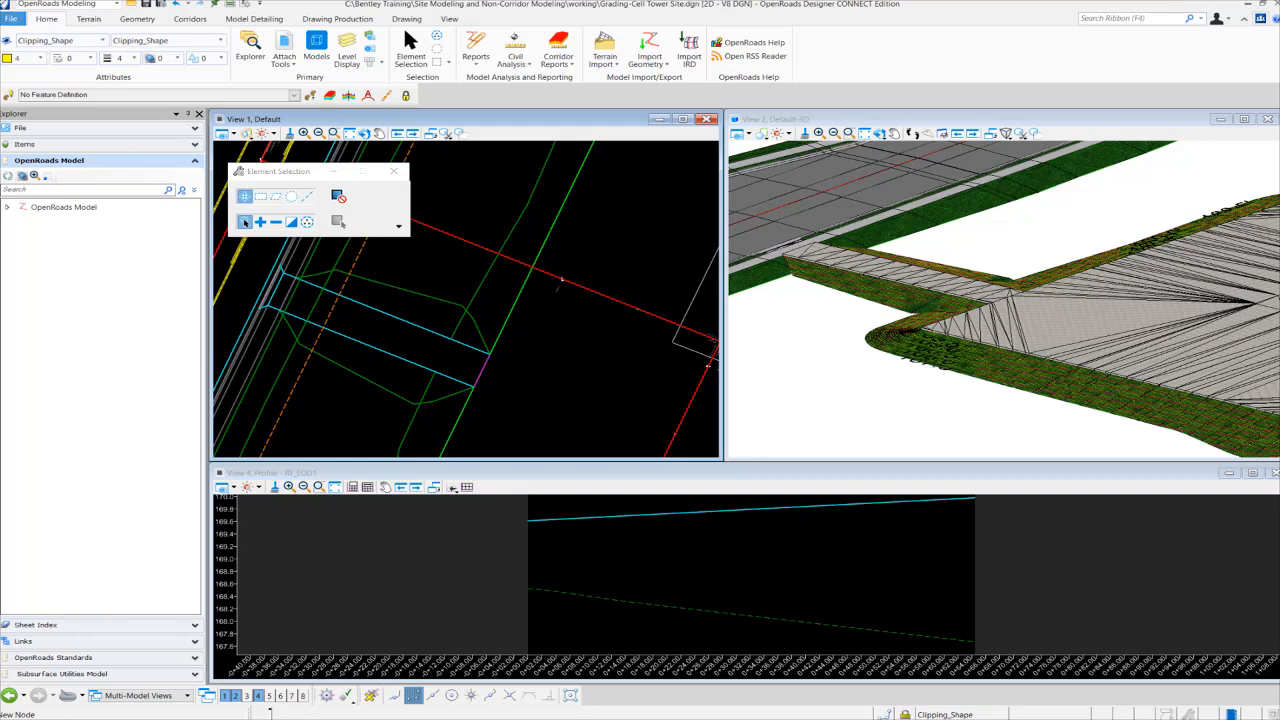
# Open Terrain-Combined Project Site.dgn from the Site Modeling and Non-Corridor Modeling working folder
pyautogui.click(12, 19)
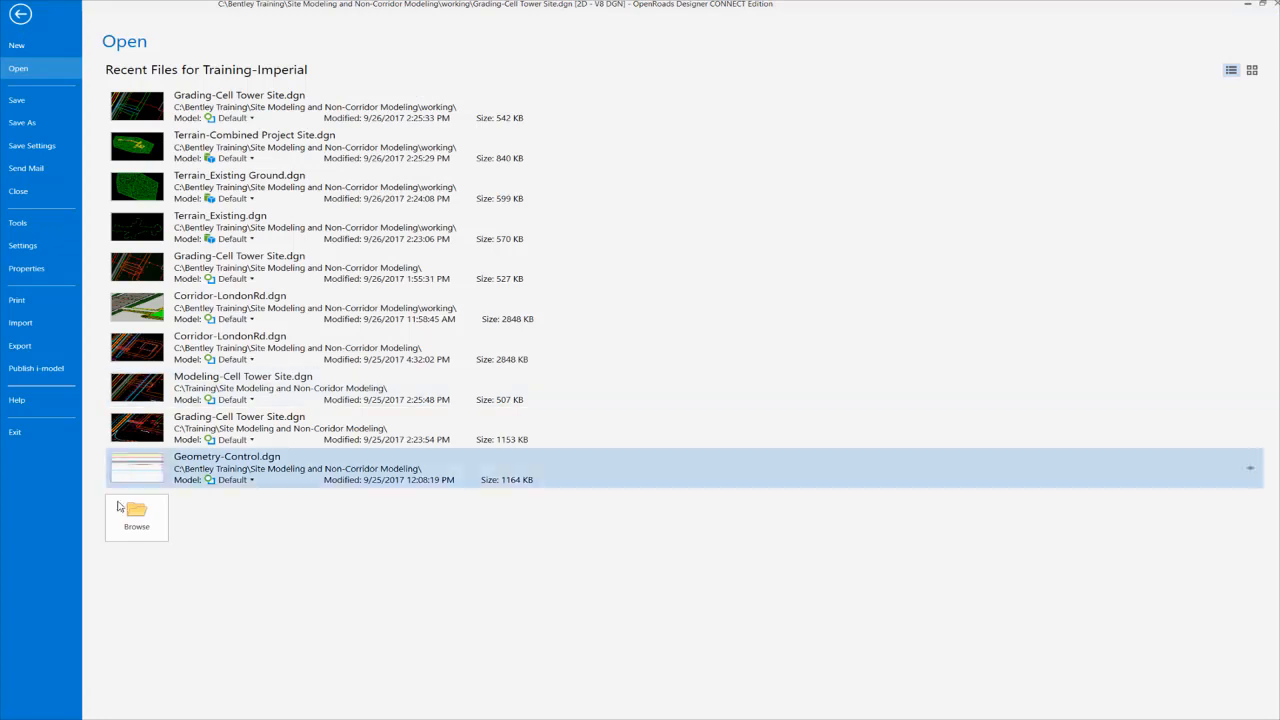
pyautogui.click(122, 510)
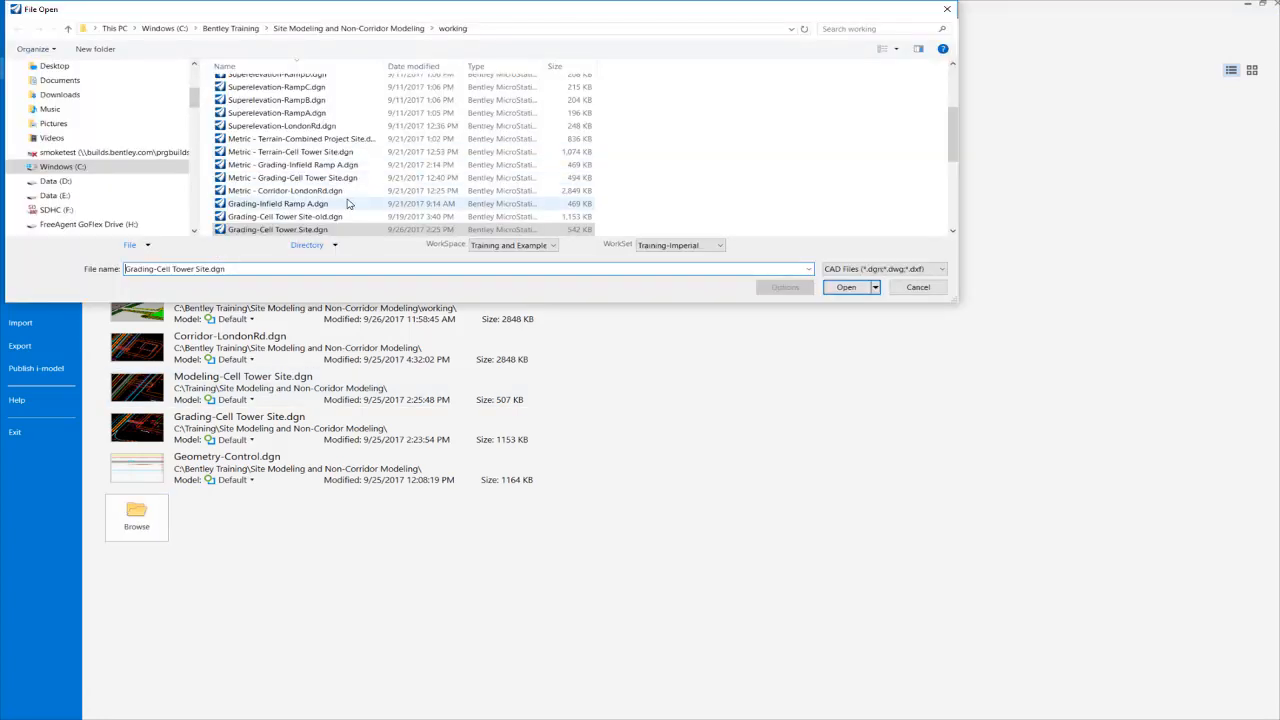
pyautogui.scroll(-5, 348, 204)
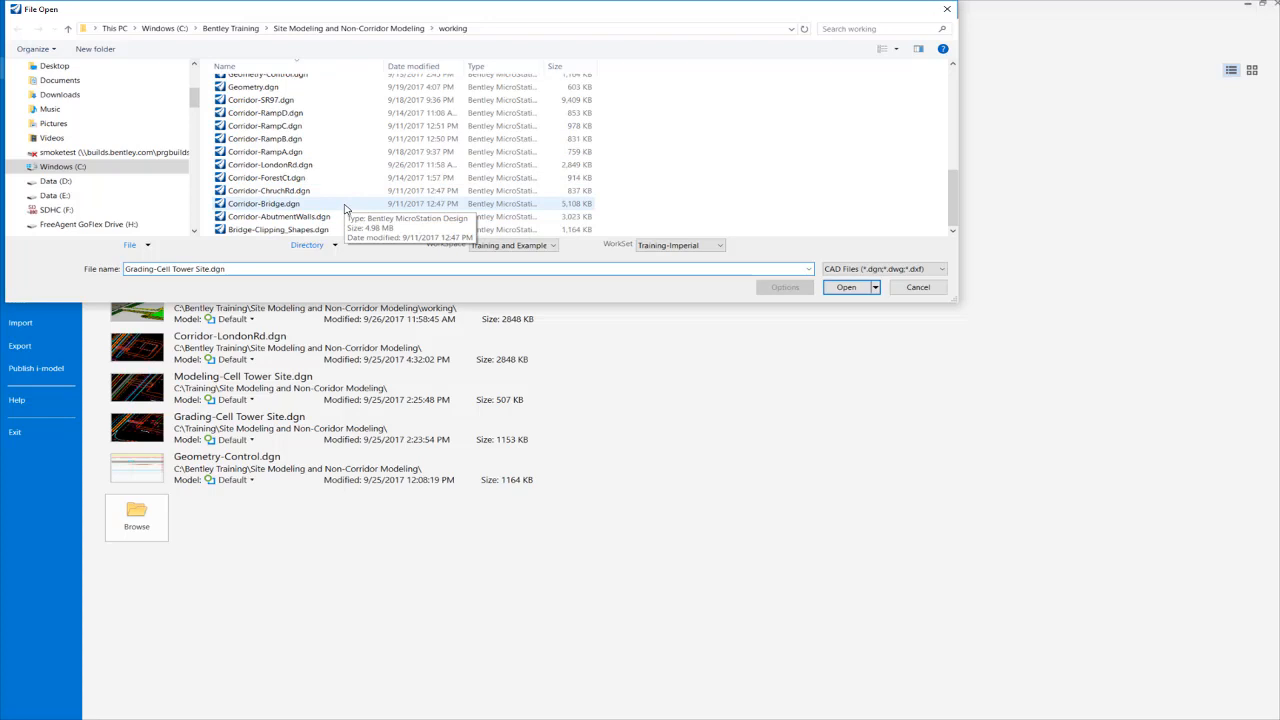
pyautogui.scroll(10, 345, 208)
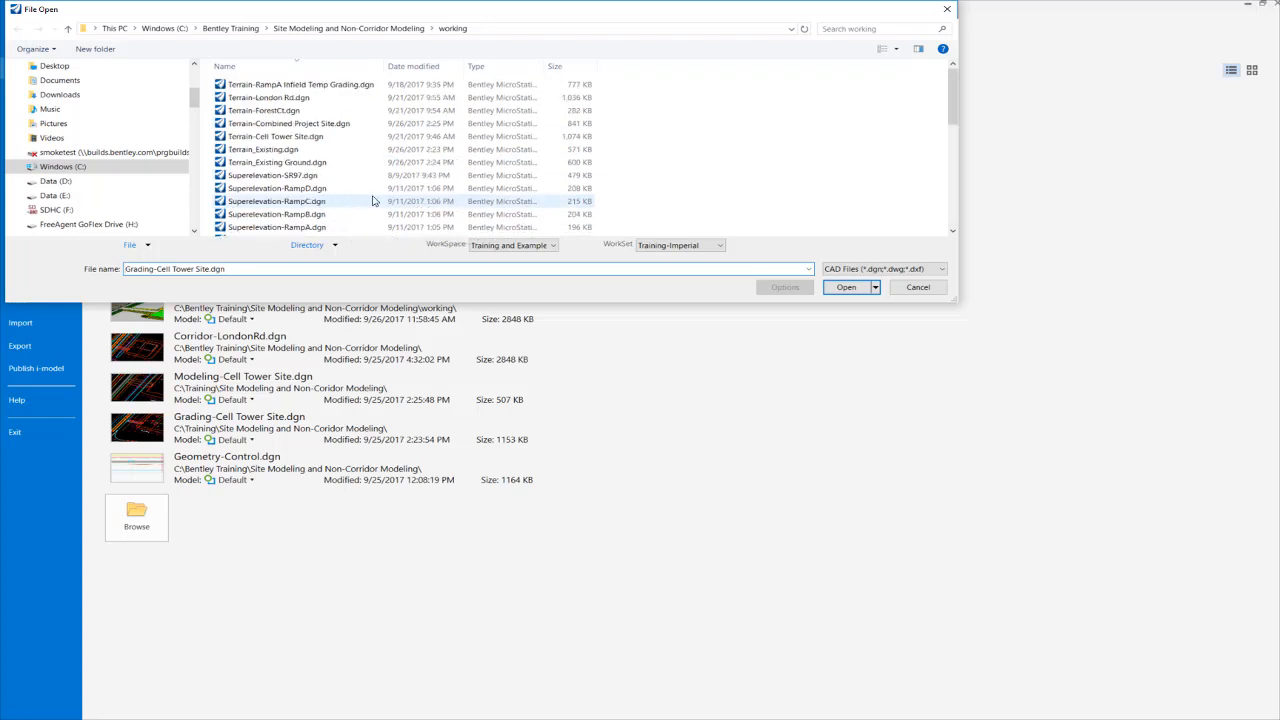
pyautogui.click(847, 287)
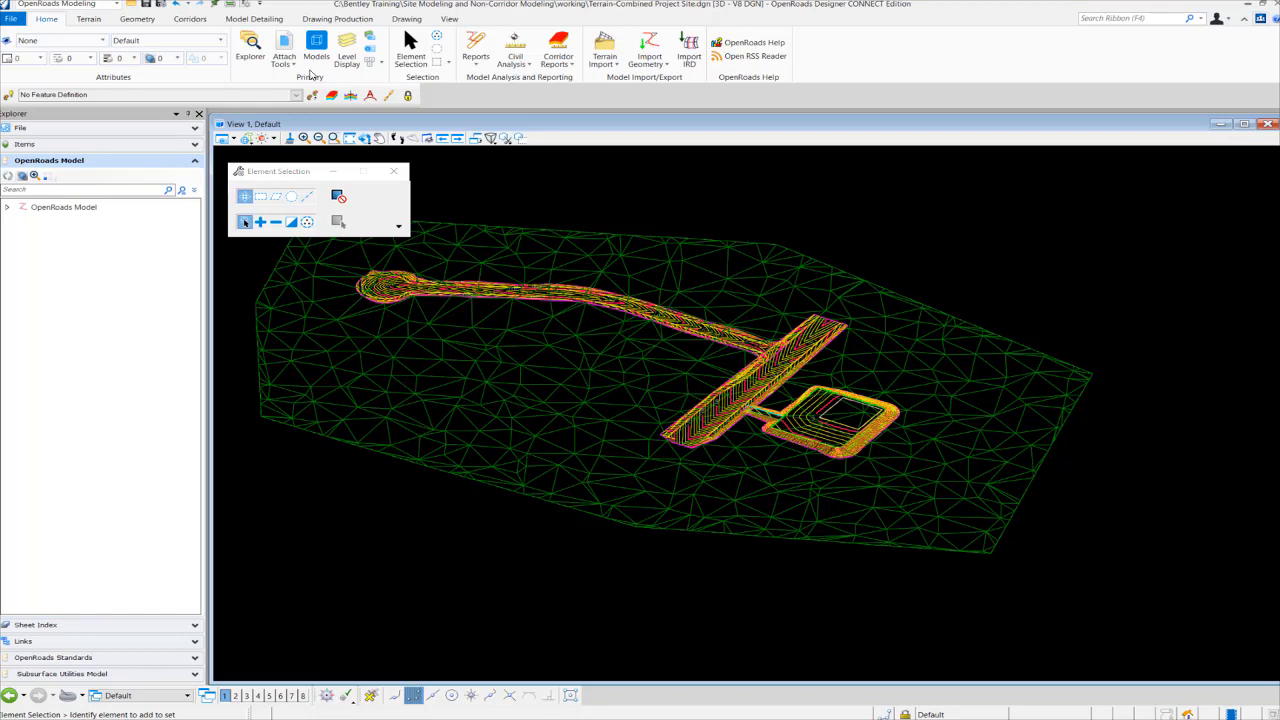
# Review the attached references, highlighting Terrain-London Rd, Terrain-ForestCt and the Grading-Cell Tower Site Default-3D model to see what each covers
pyautogui.click(285, 45)
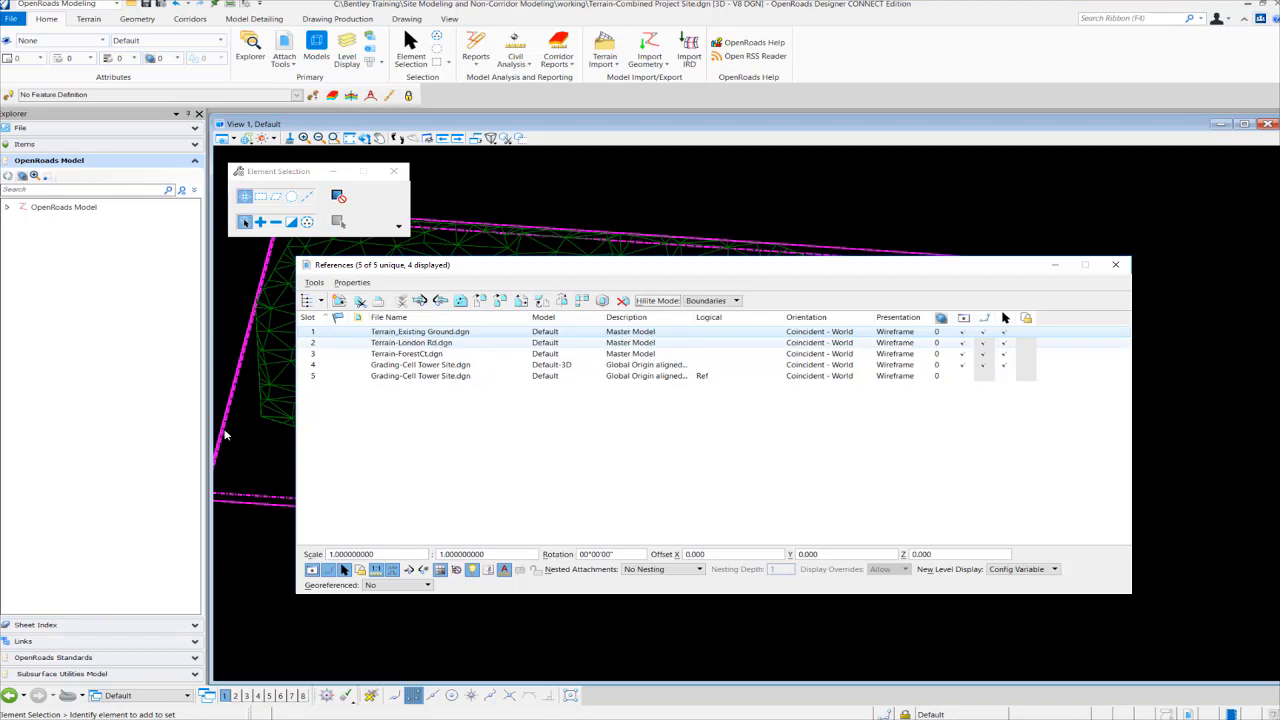
pyautogui.click(446, 343)
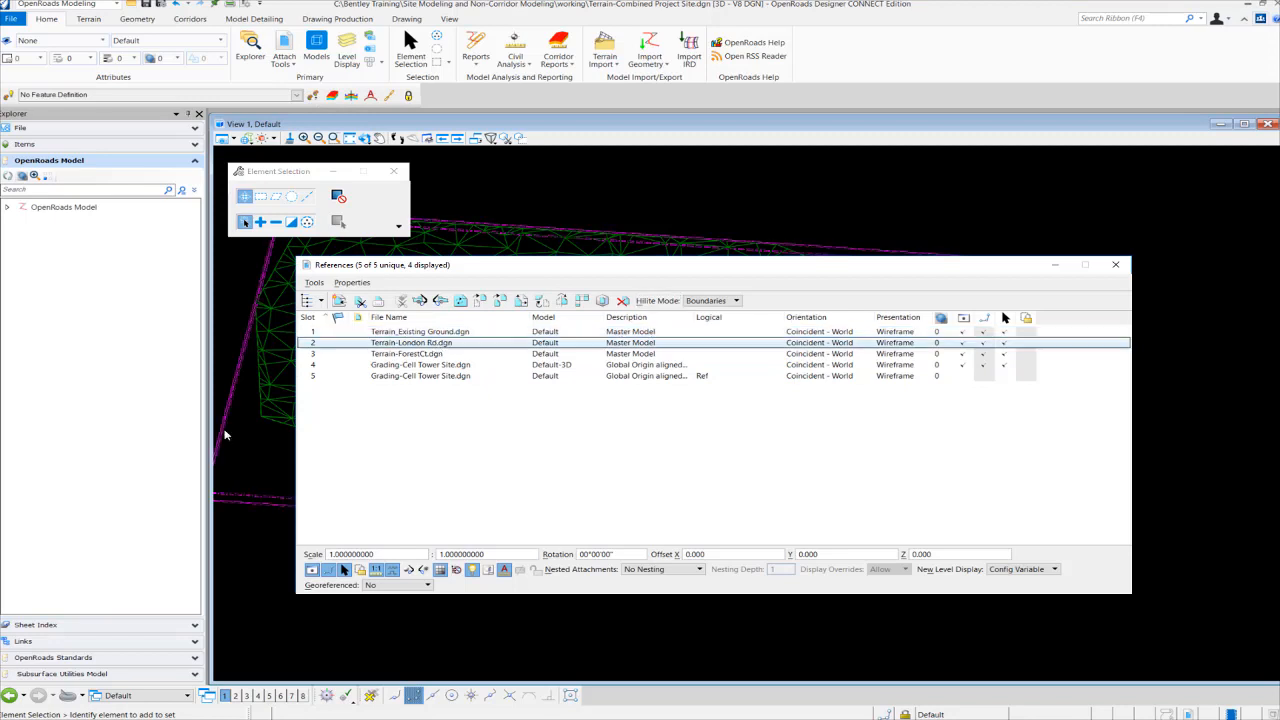
pyautogui.click(450, 354)
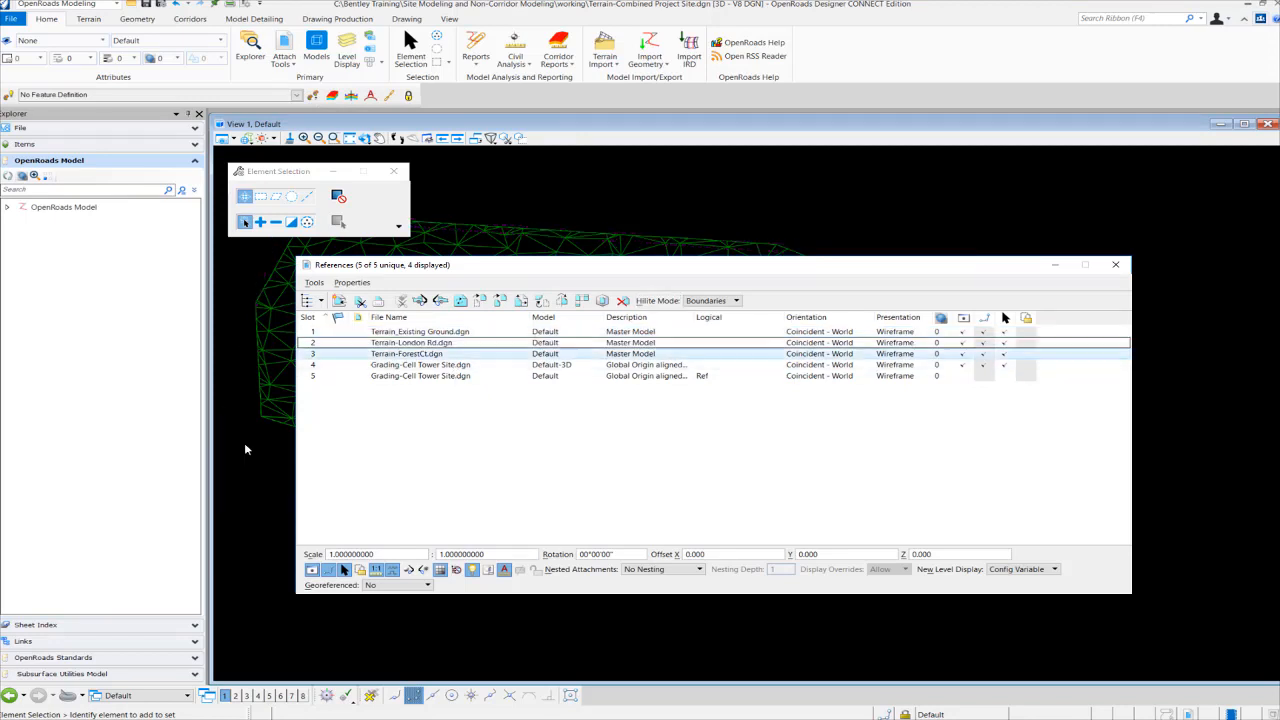
pyautogui.click(474, 366)
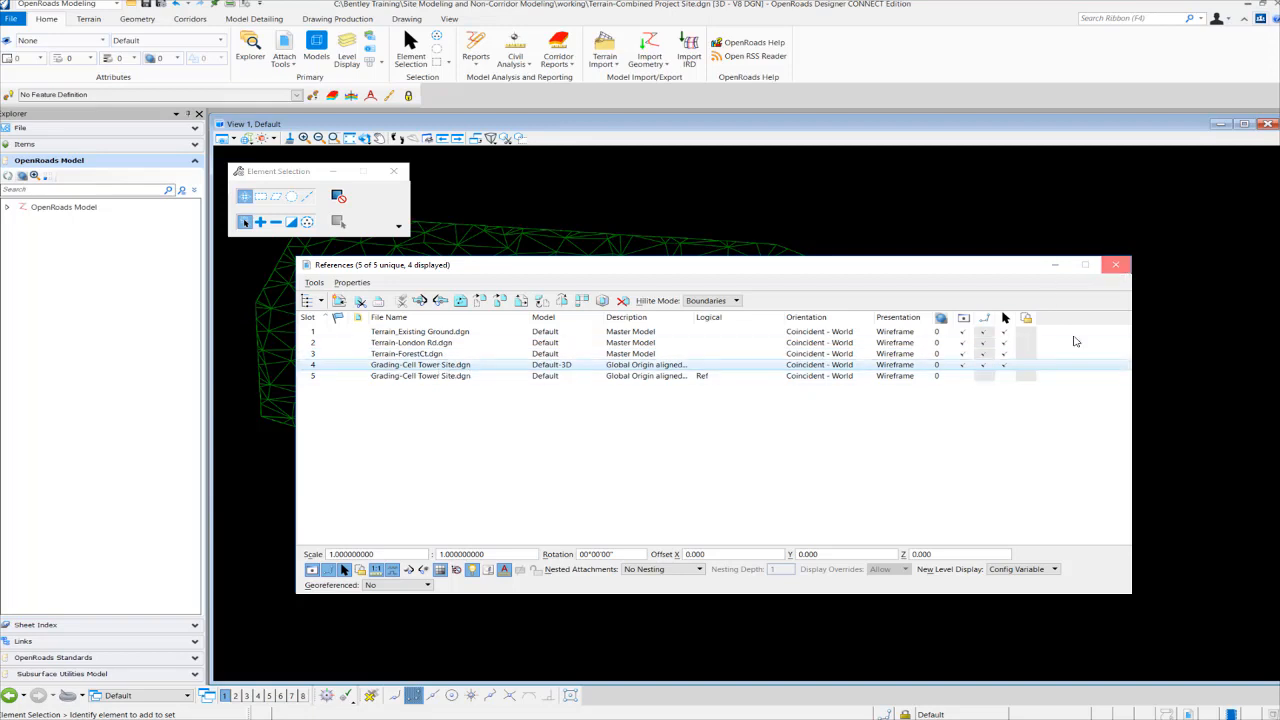
pyautogui.click(1116, 265)
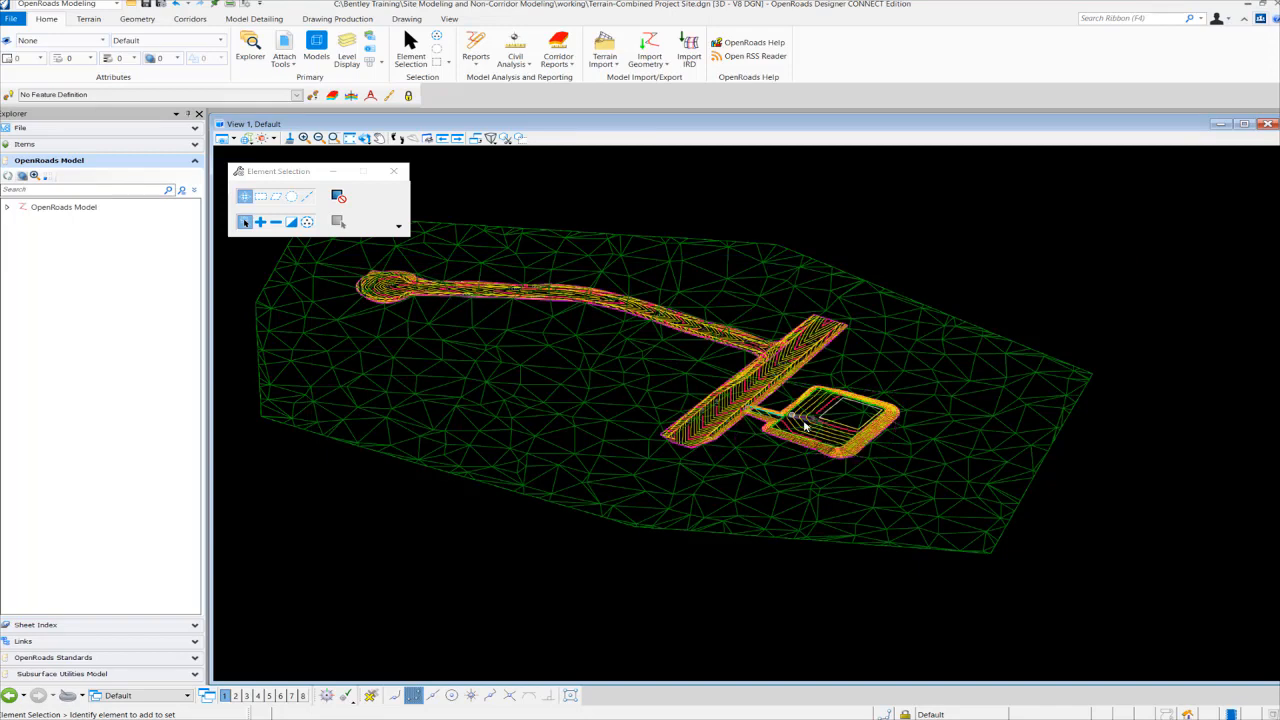
# Start Create Complex Terrain Model and select the London Rd, Forest Ct and Tower Yard terrains in the view
pyautogui.moveTo(785, 543)
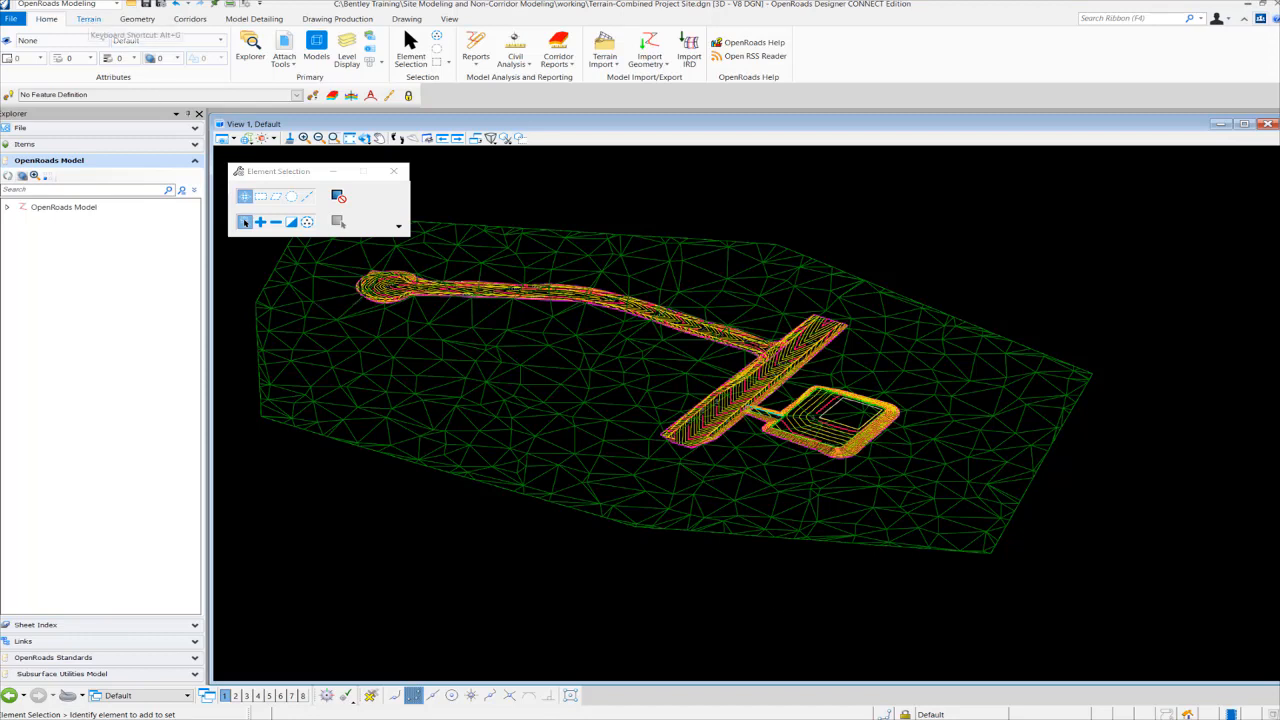
pyautogui.click(89, 19)
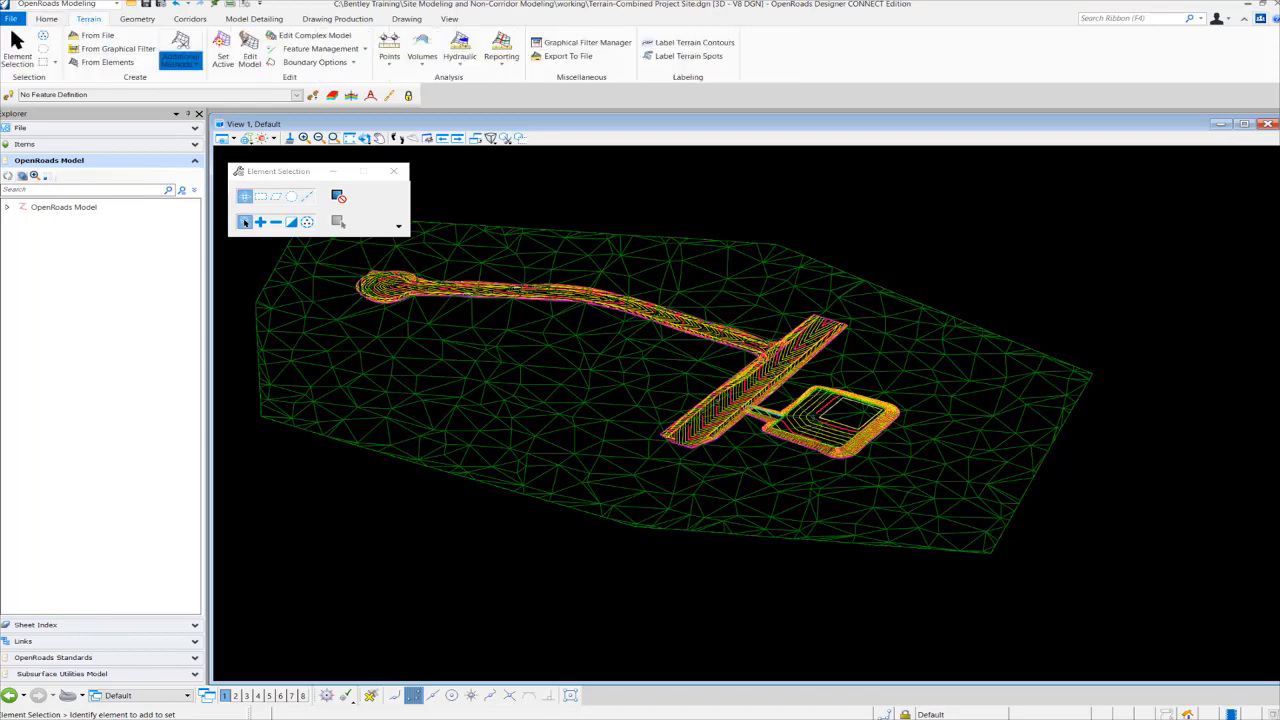
pyautogui.click(181, 58)
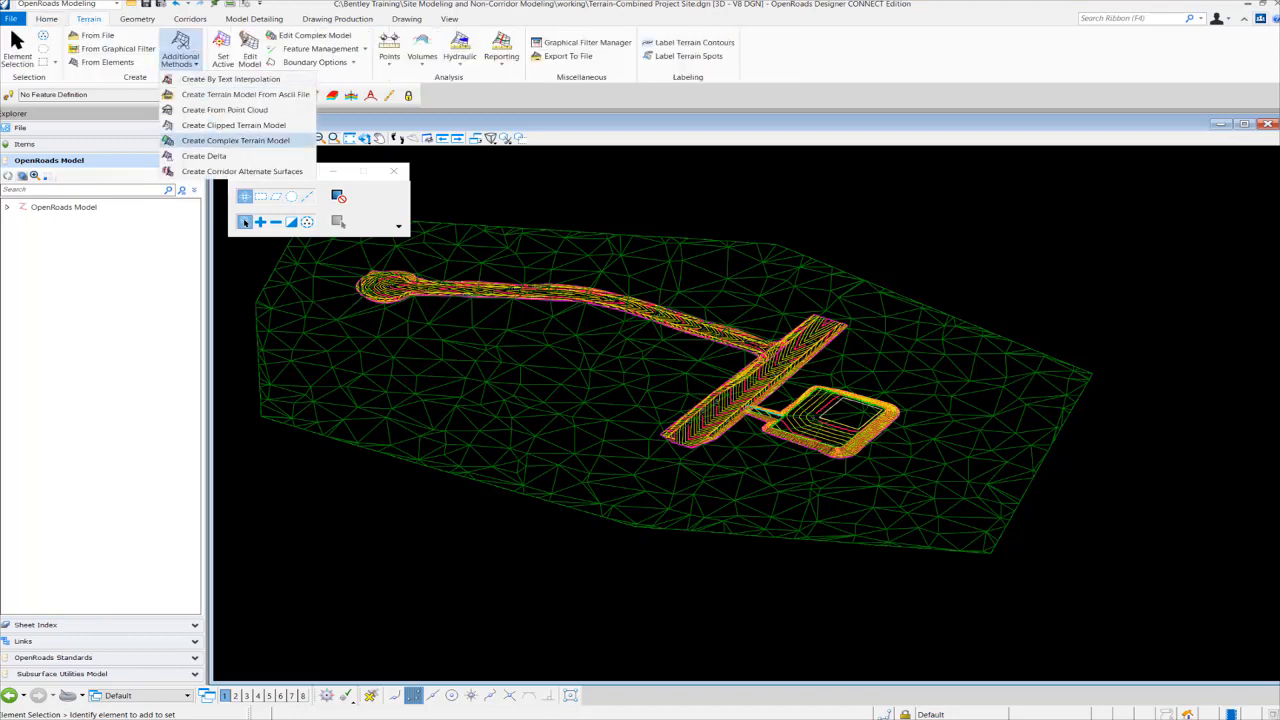
pyautogui.click(235, 140)
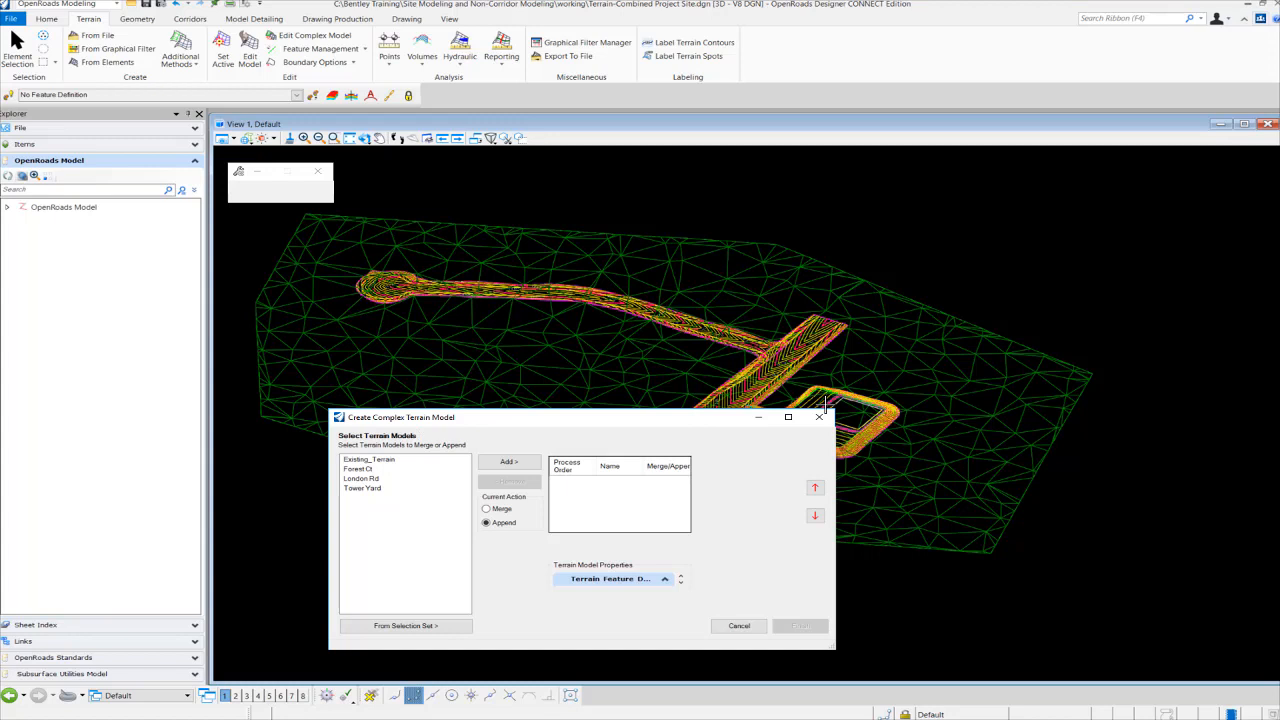
pyautogui.moveTo(825, 404)
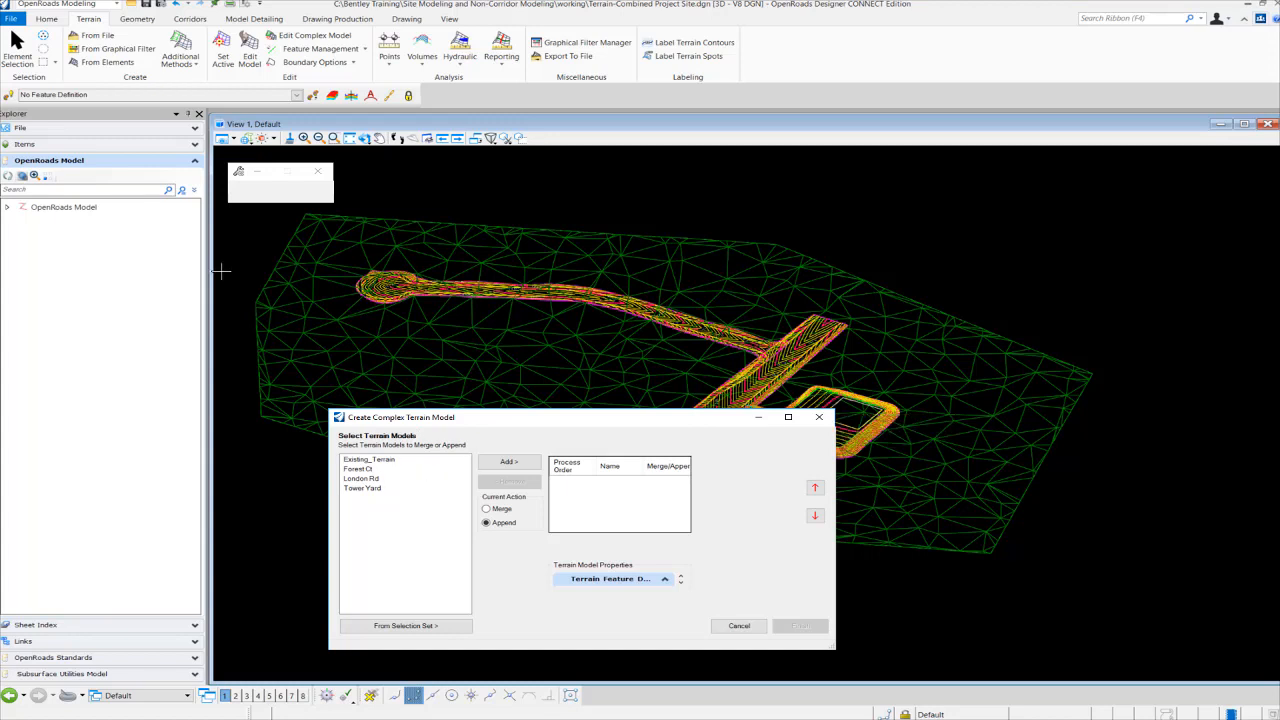
pyautogui.click(17, 52)
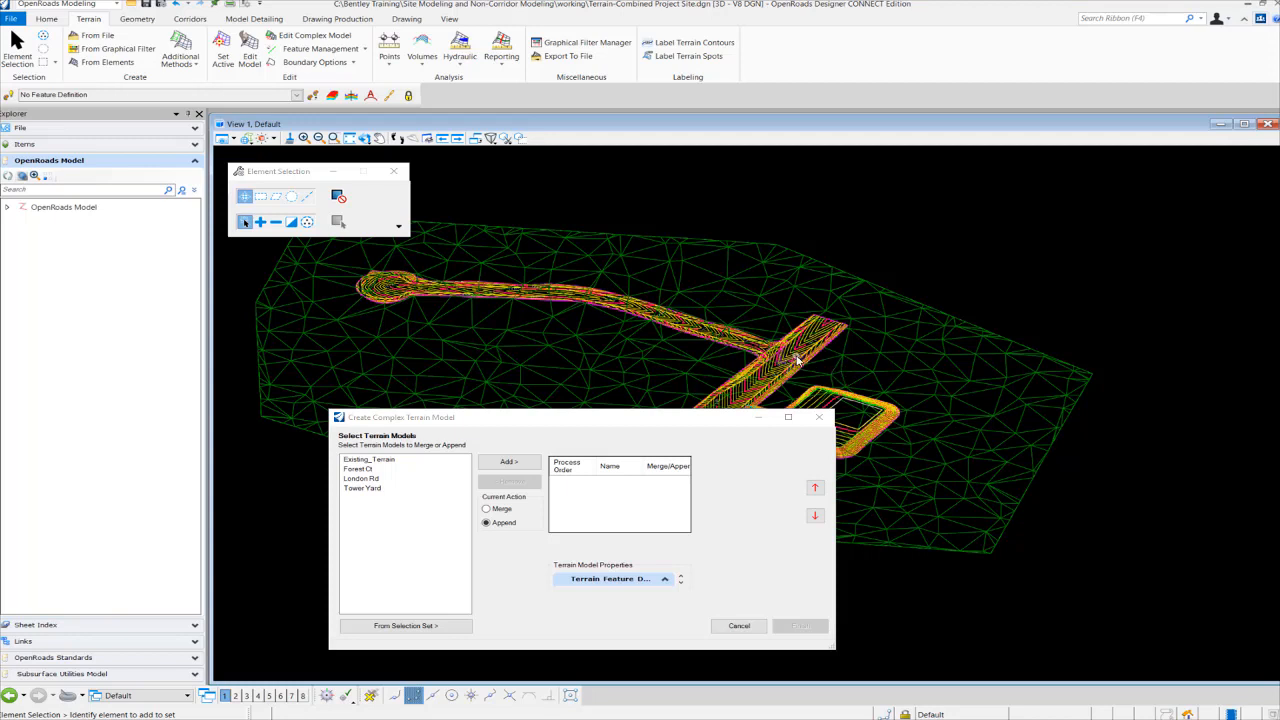
pyautogui.keyDown('ctrl'); pyautogui.click(721, 336); pyautogui.keyUp('ctrl')
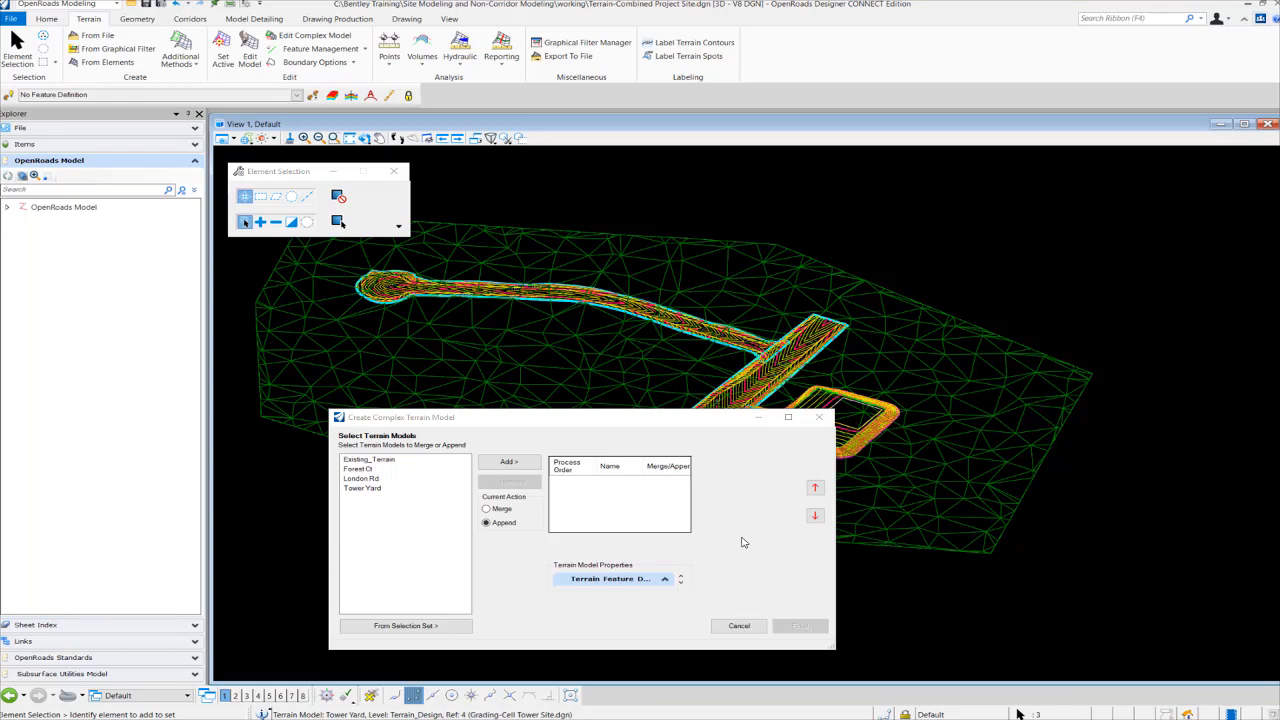
pyautogui.keyDown('ctrl'); pyautogui.click(850, 432); pyautogui.keyUp('ctrl')
# Set the current action to Merge, add the selected terrains to the process list, and check each listed entry
pyautogui.click(494, 513)
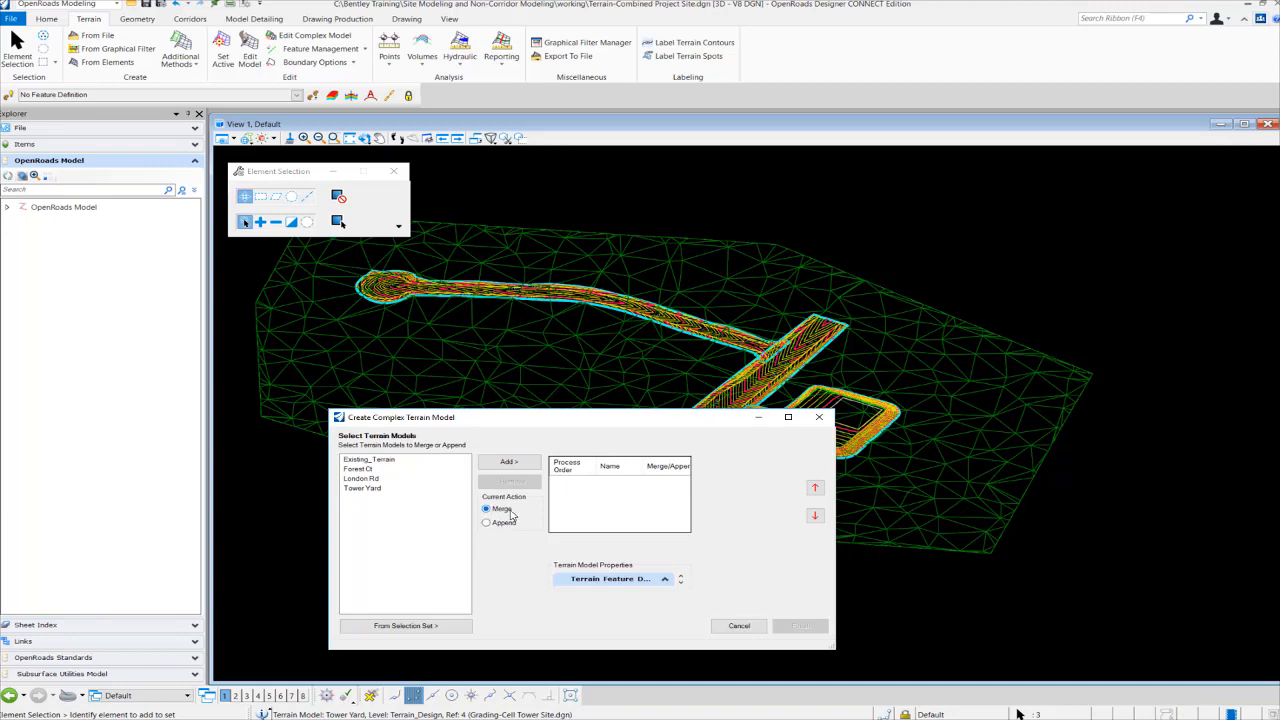
pyautogui.click(433, 627)
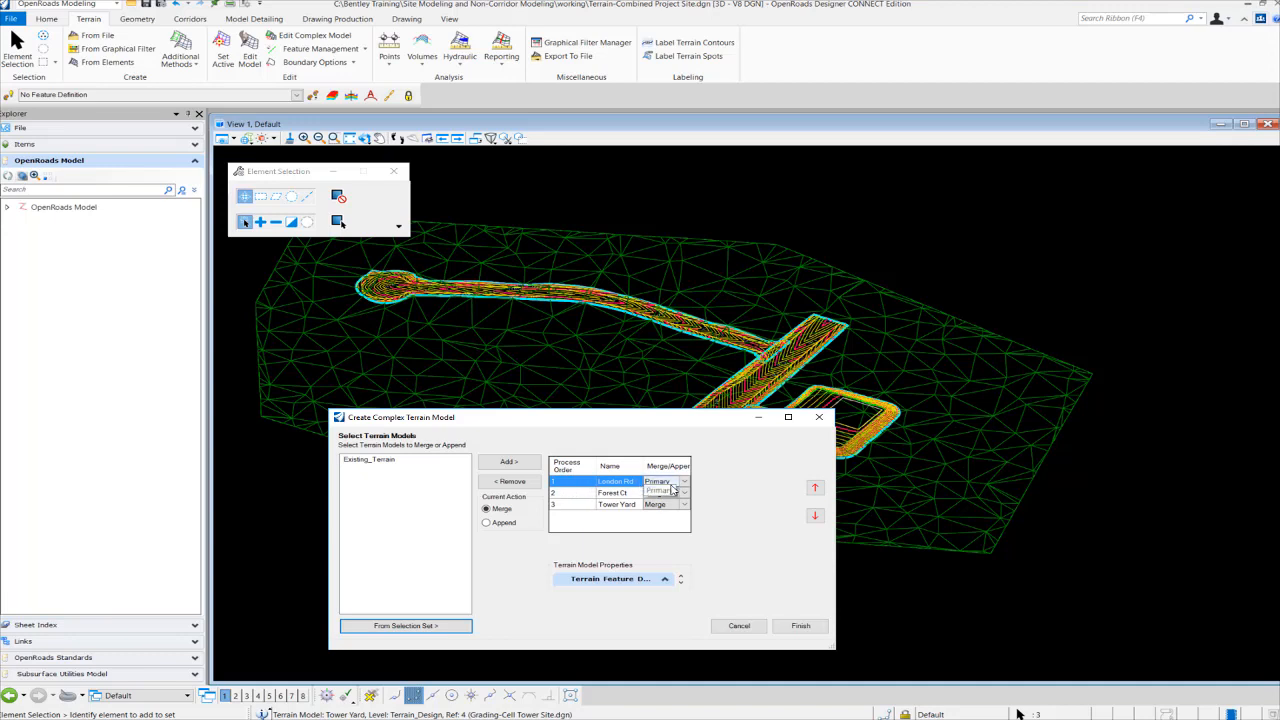
pyautogui.click(620, 493)
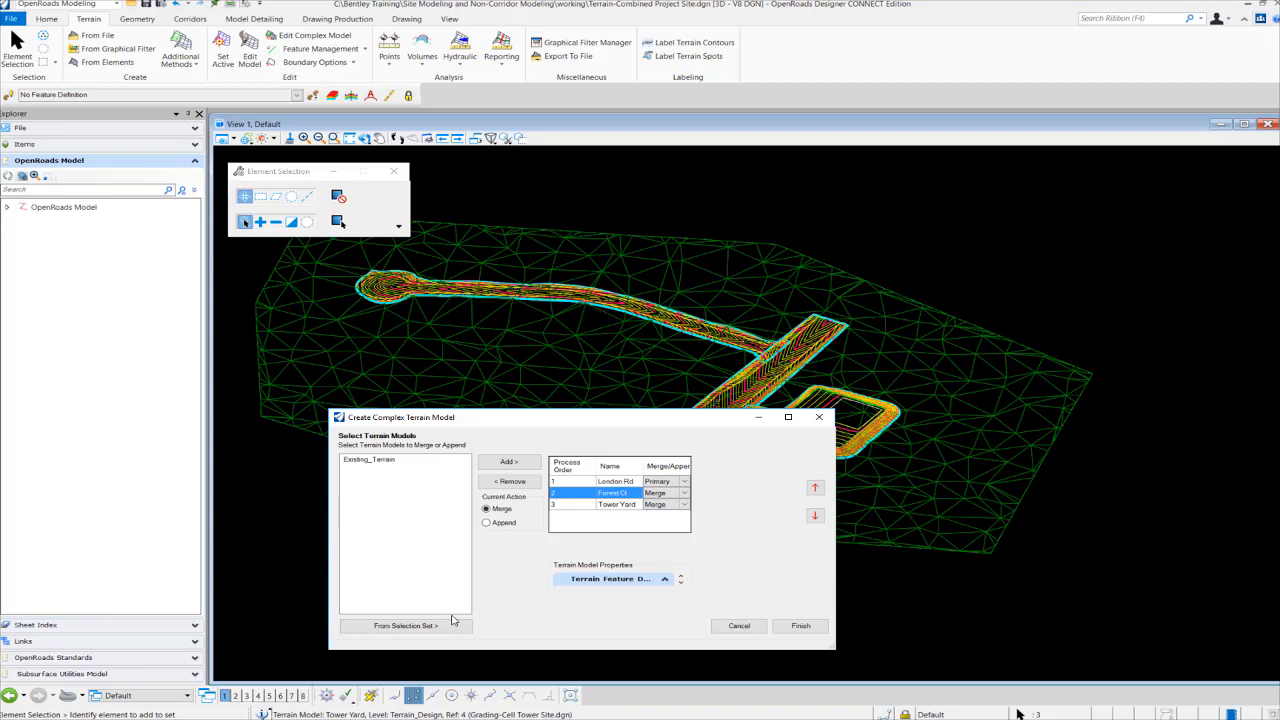
pyautogui.click(636, 504)
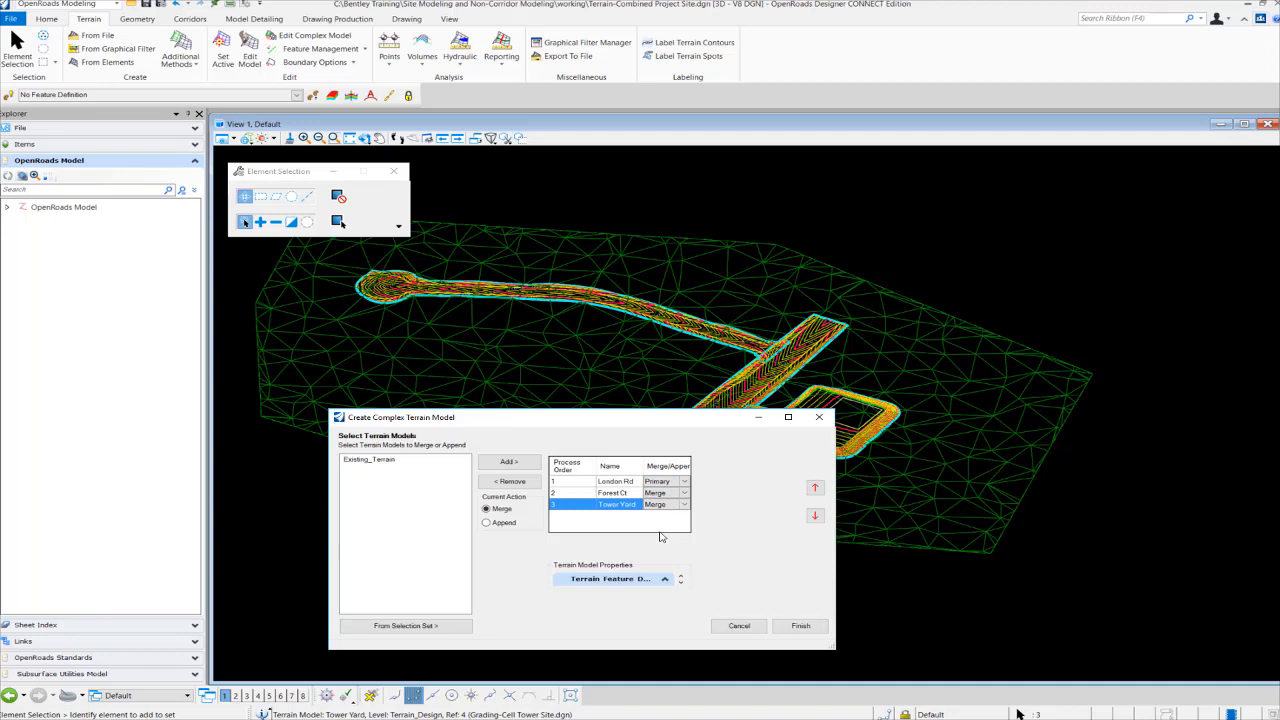
# Assign the Proposed Triangles feature definition from the proposed terrain group to the complex terrain model
pyautogui.click(681, 586)
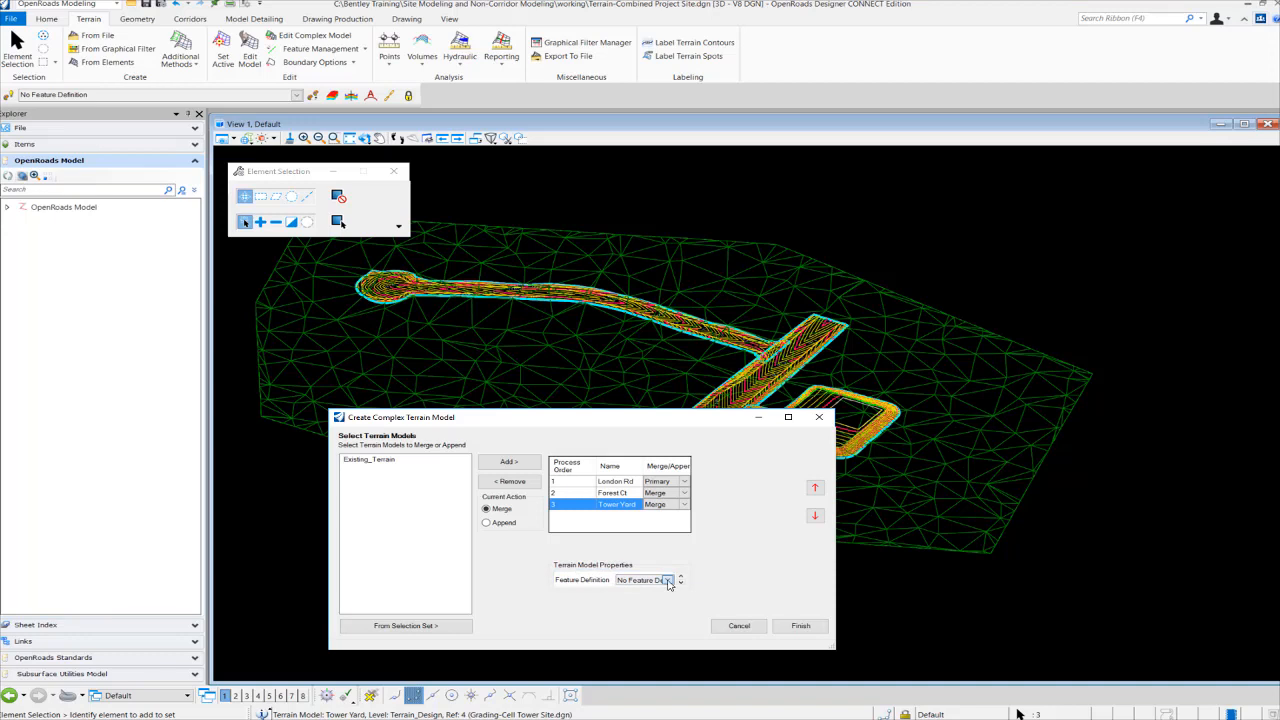
pyautogui.click(668, 581)
pyautogui.click(668, 581)
pyautogui.click(668, 581)
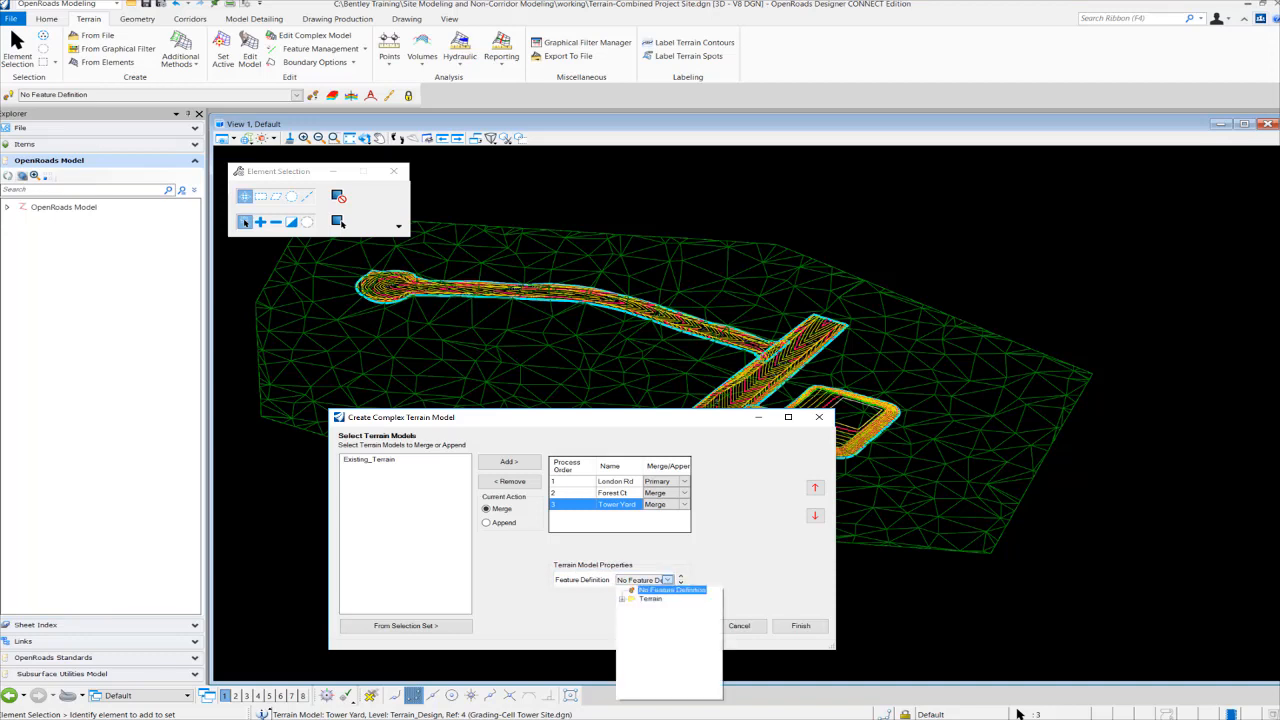
pyautogui.click(622, 599)
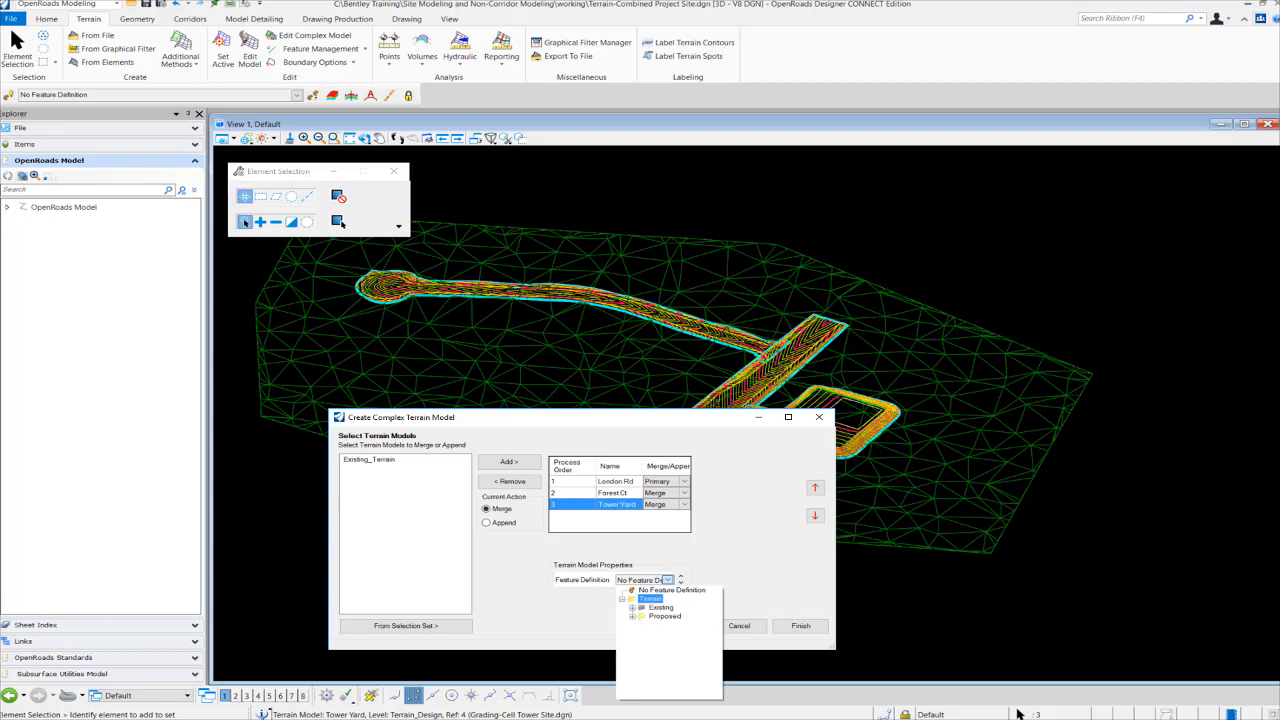
pyautogui.click(633, 616)
pyautogui.moveTo(646, 696); pyautogui.dragTo(657, 696)
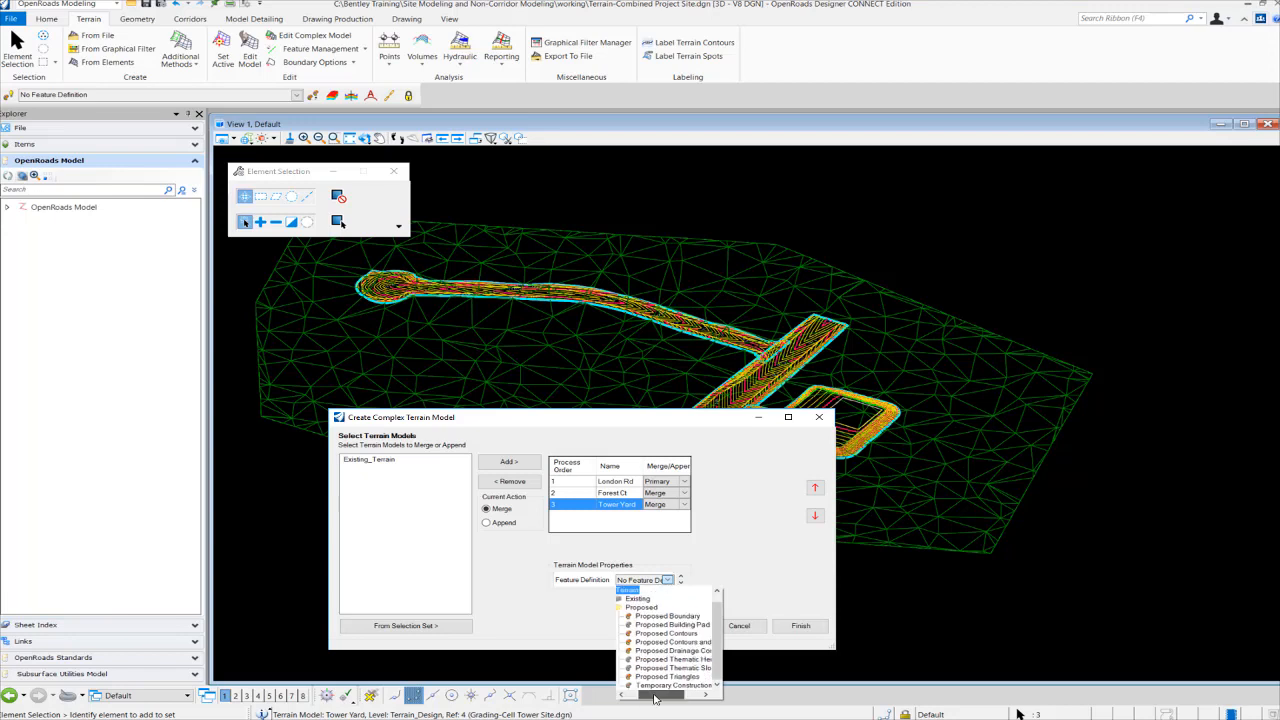
pyautogui.click(667, 678)
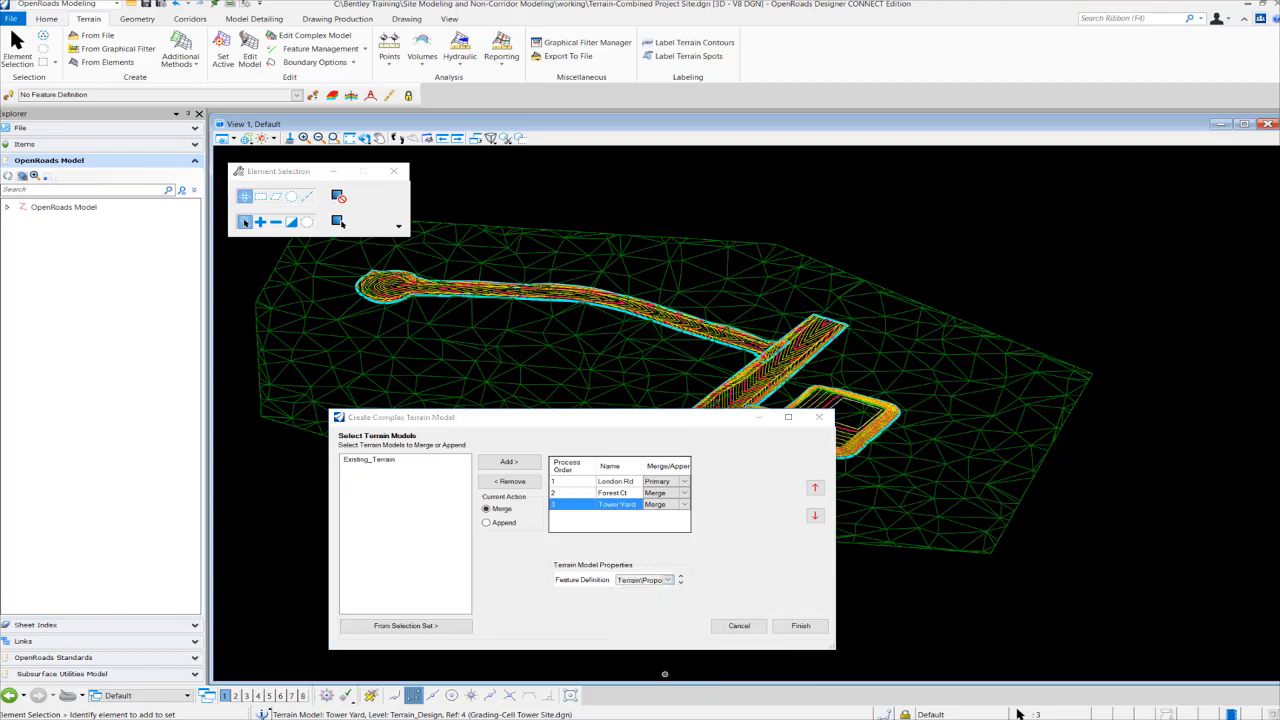
# Name the complex terrain model Combined Project Site and create it
pyautogui.click(680, 584)
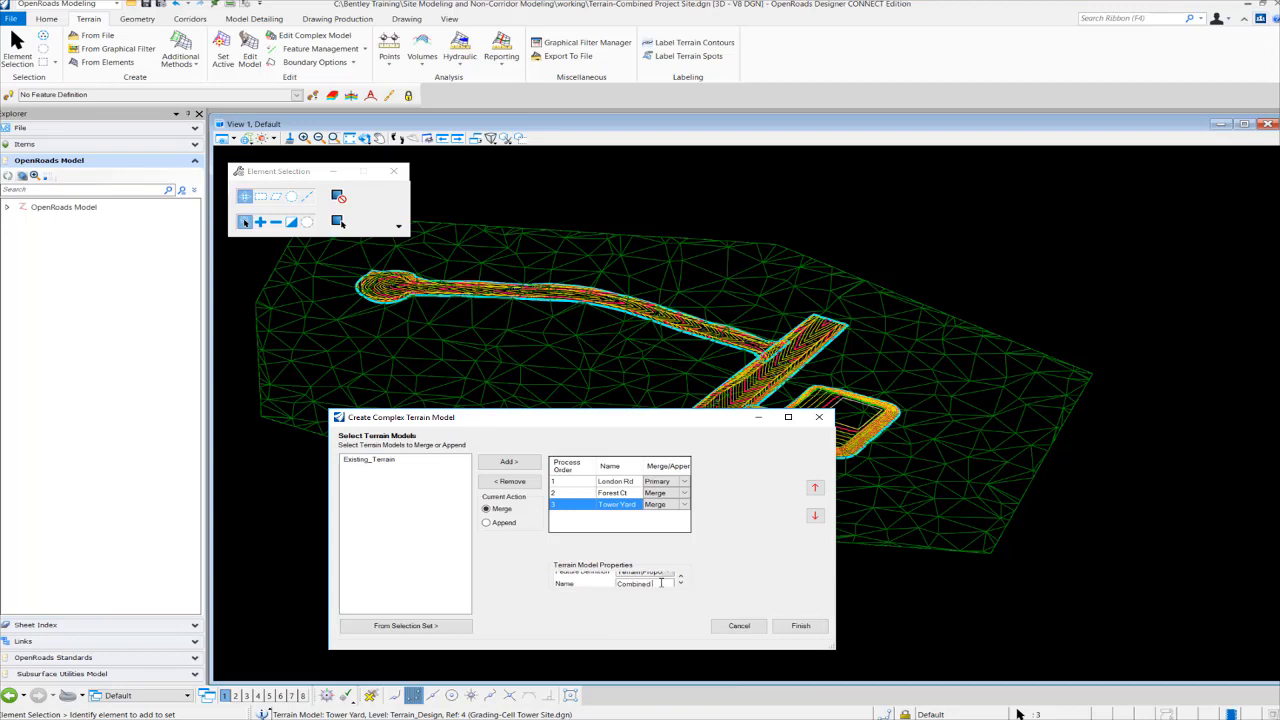
pyautogui.write('Combined Project')
pyautogui.write(' Site')
pyautogui.click(797, 625)
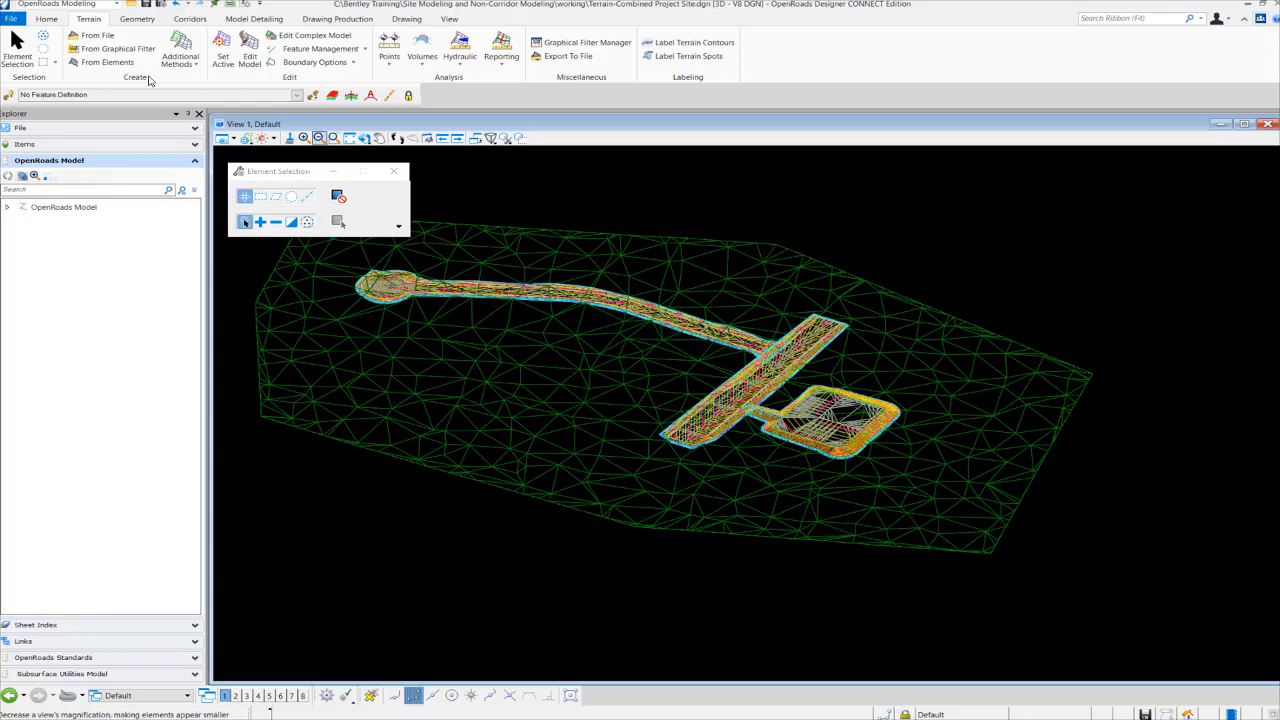
# Turn off the display of the London Rd, ForestCt and Grading-Cell Tower Site references, keeping only Terrain_Existing Ground displayed
pyautogui.click(46, 19)
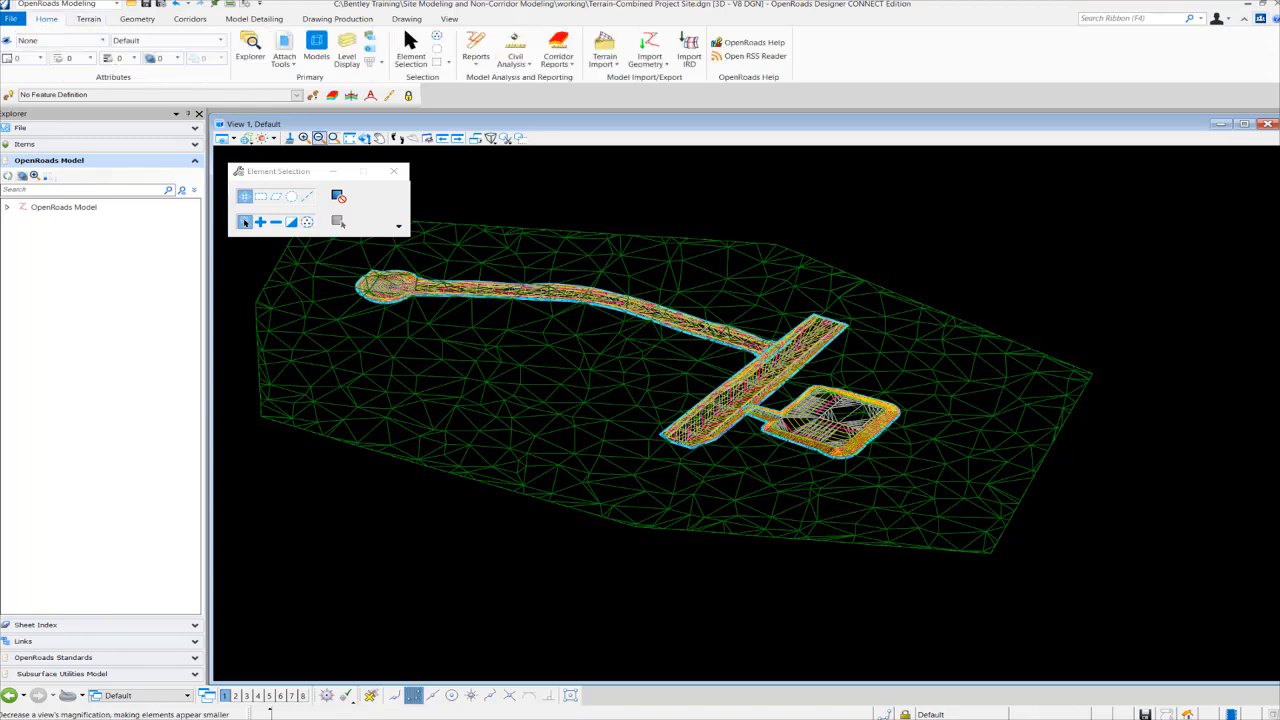
pyautogui.click(284, 58)
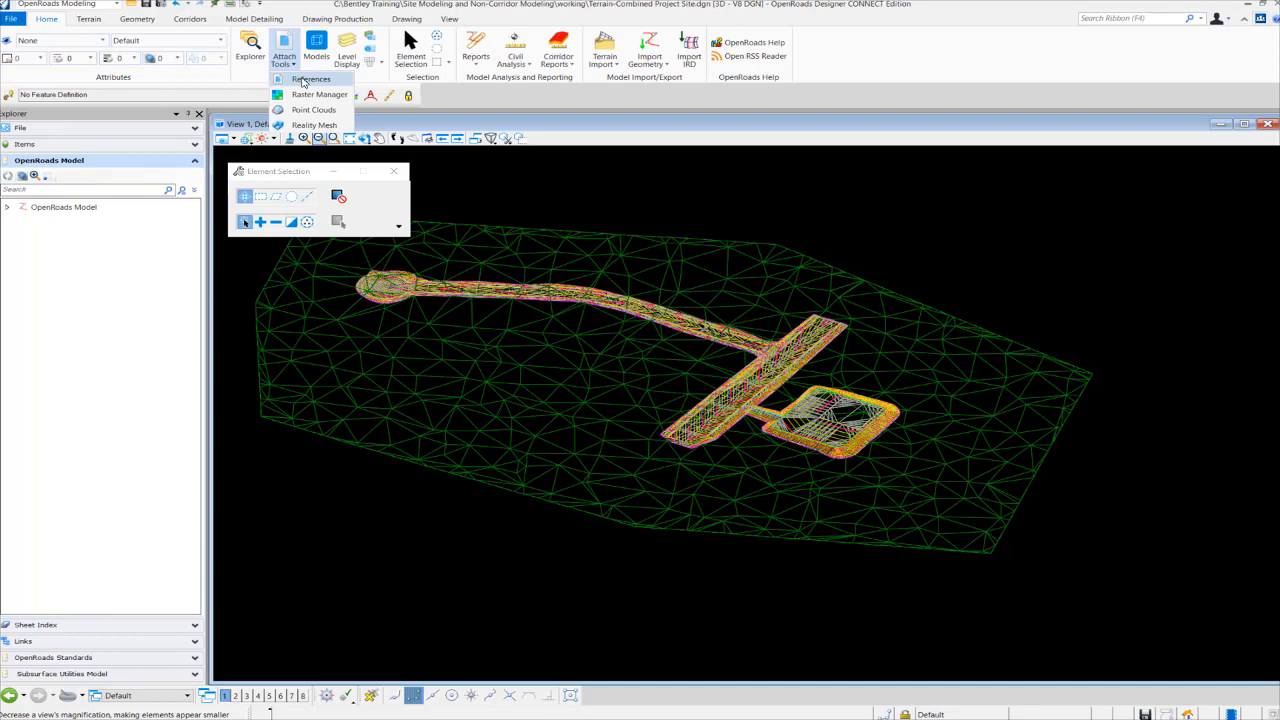
pyautogui.click(309, 79)
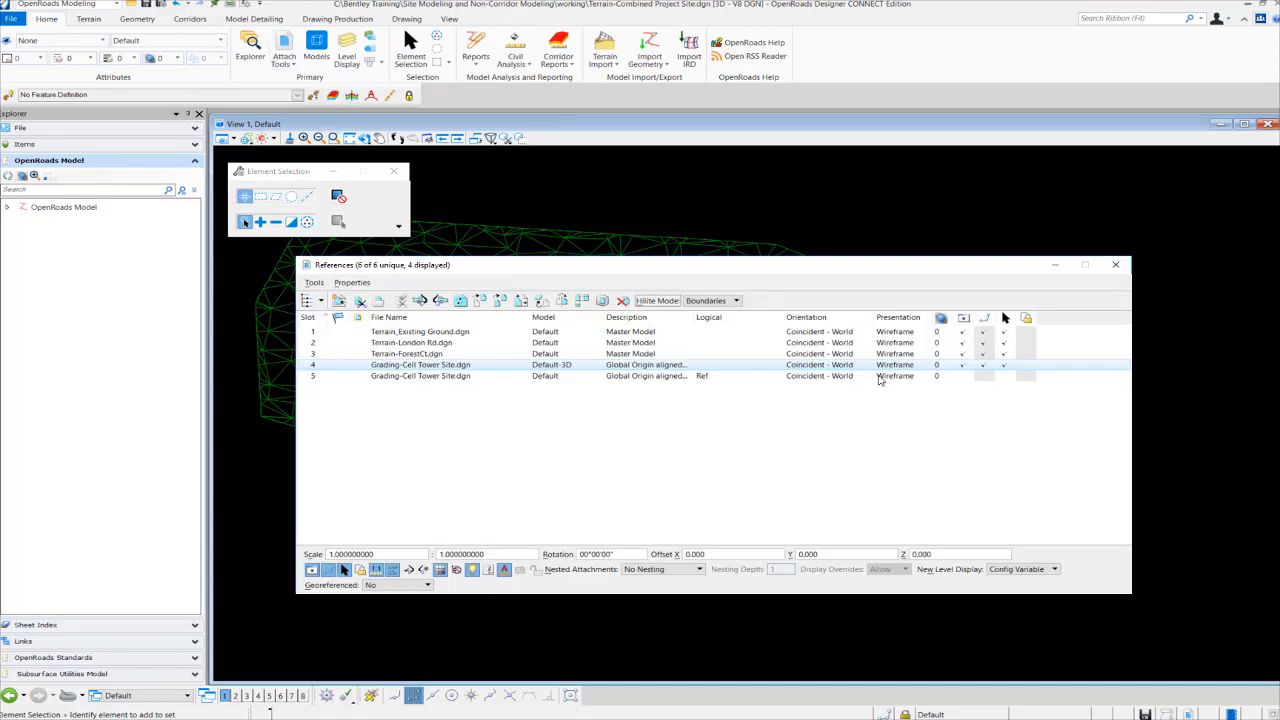
pyautogui.click(962, 333)
pyautogui.click(962, 343)
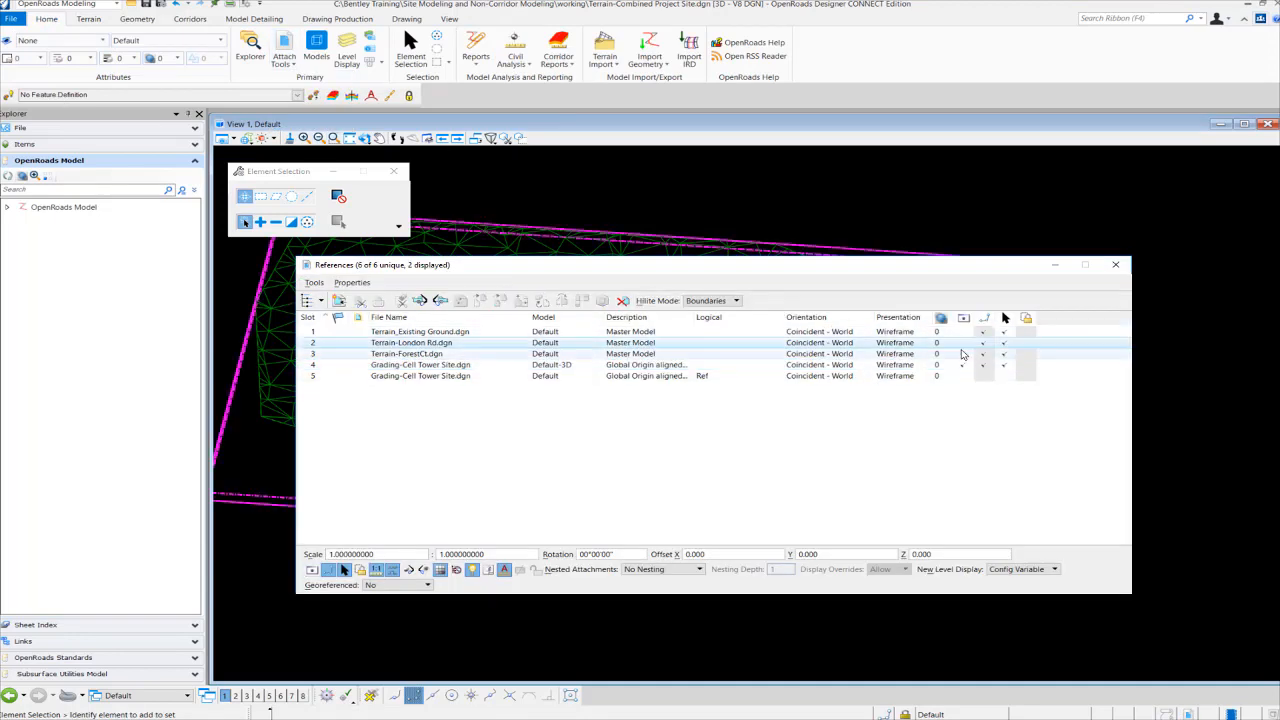
pyautogui.click(962, 354)
pyautogui.click(962, 354)
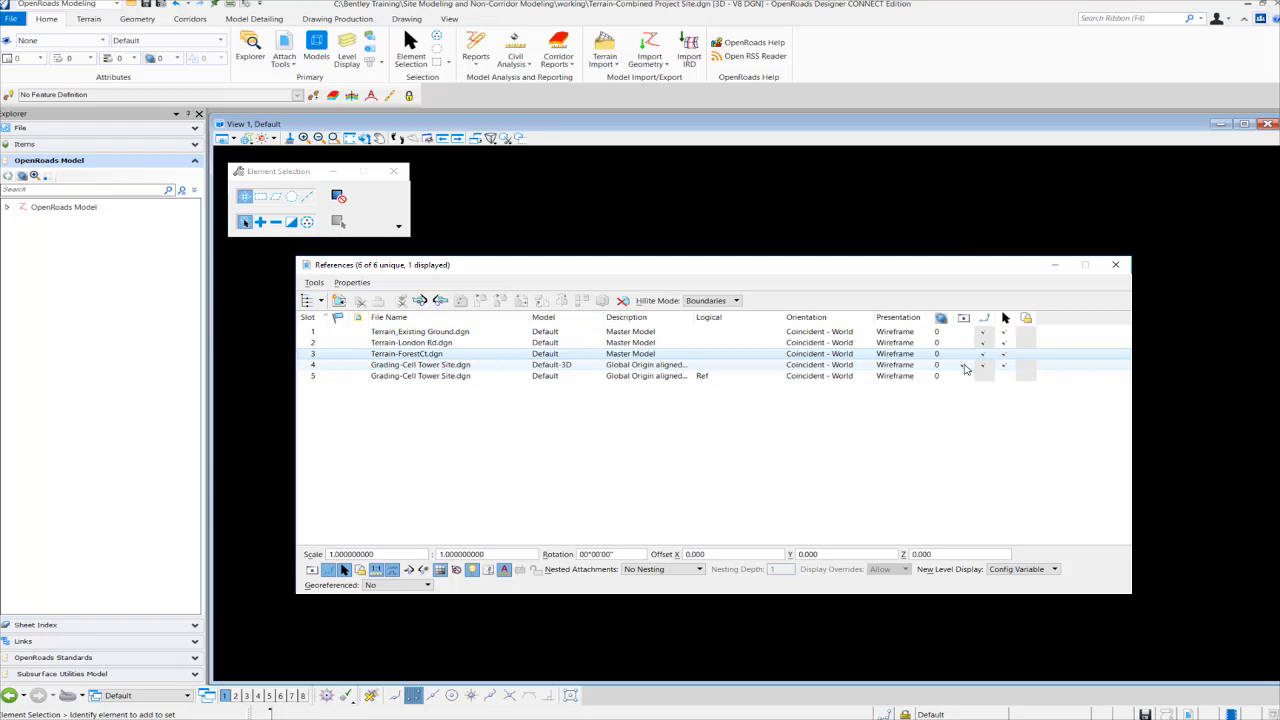
pyautogui.click(962, 331)
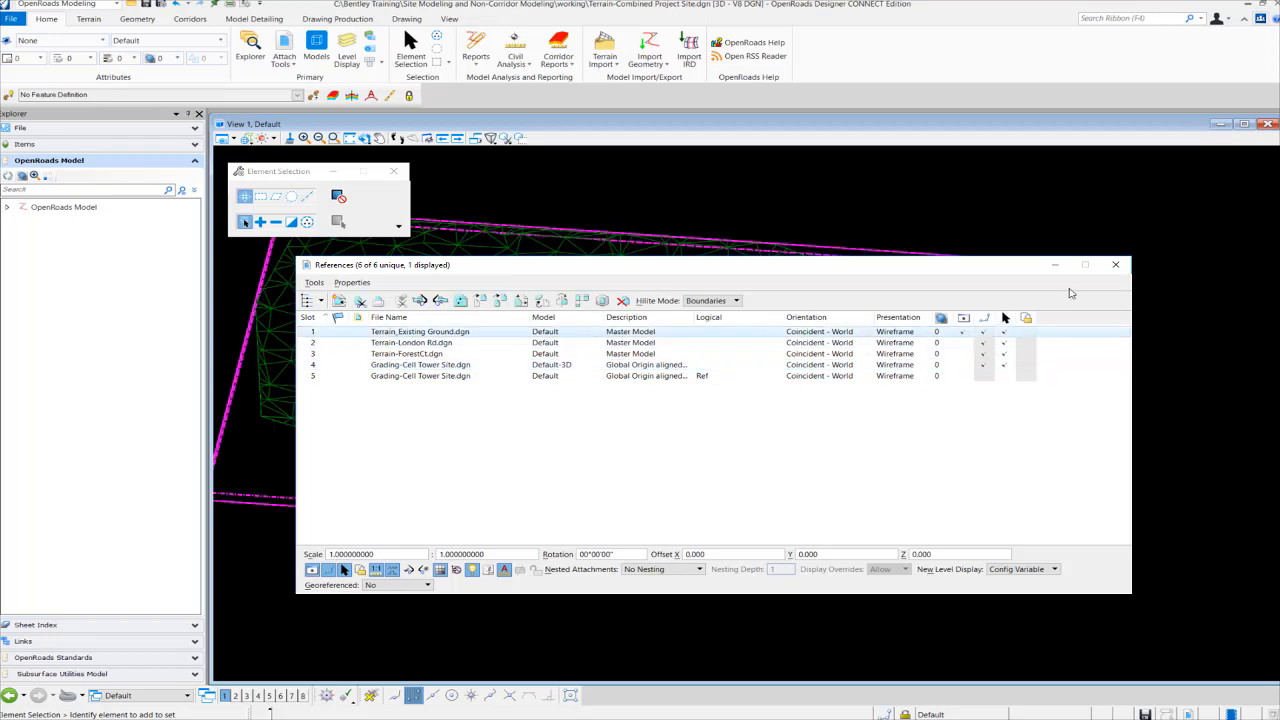
pyautogui.click(1115, 264)
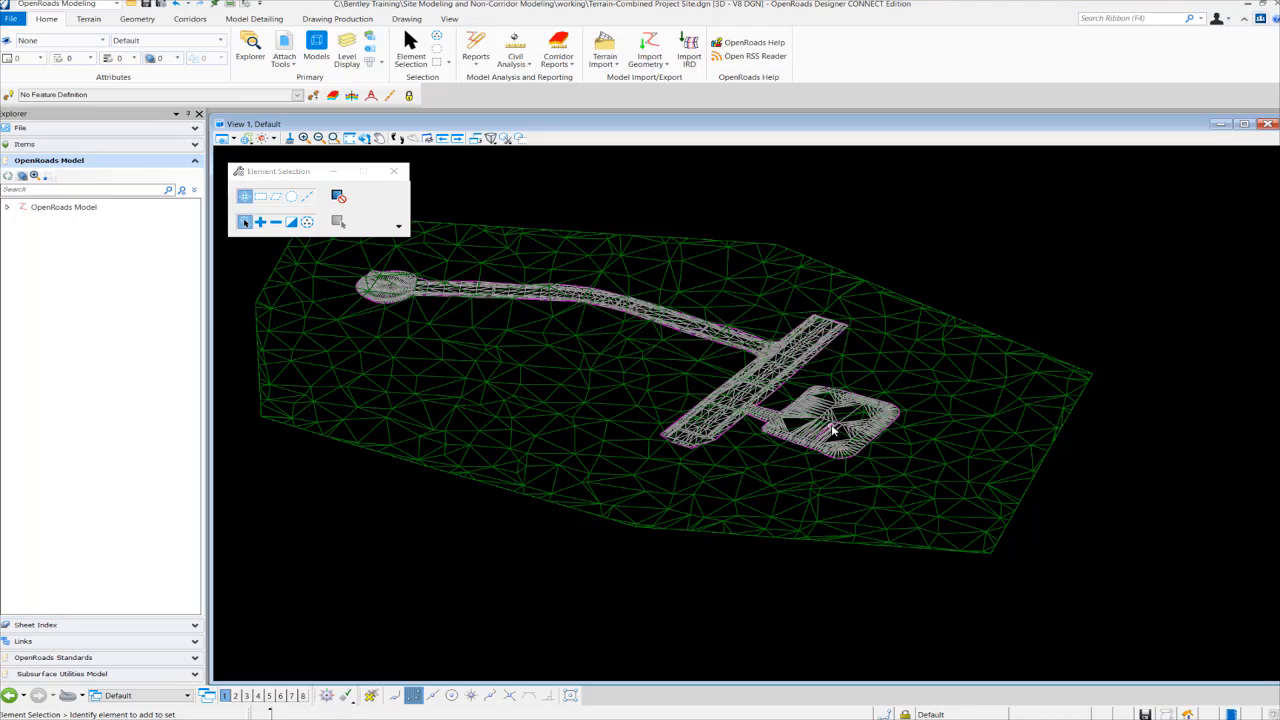
# Open the Combined Project Site complex terrain model for editing
pyautogui.click(364, 138)
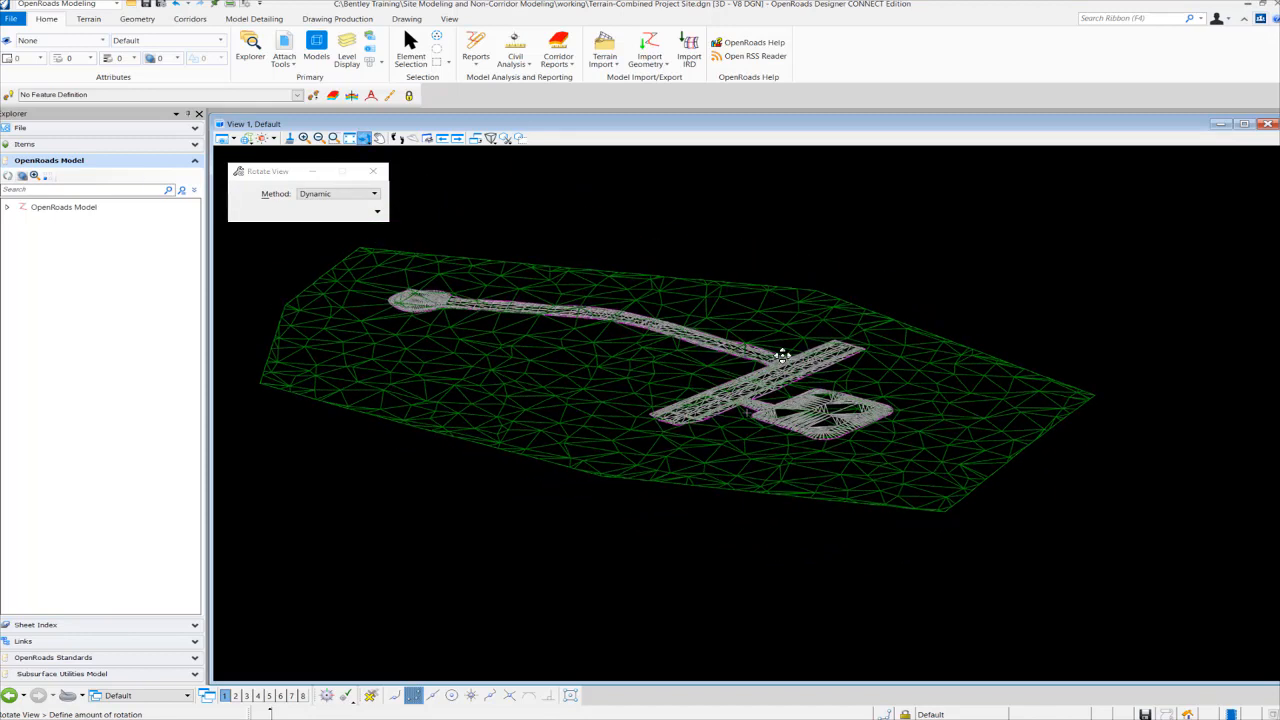
pyautogui.click(783, 356)
pyautogui.rightClick(657, 443)
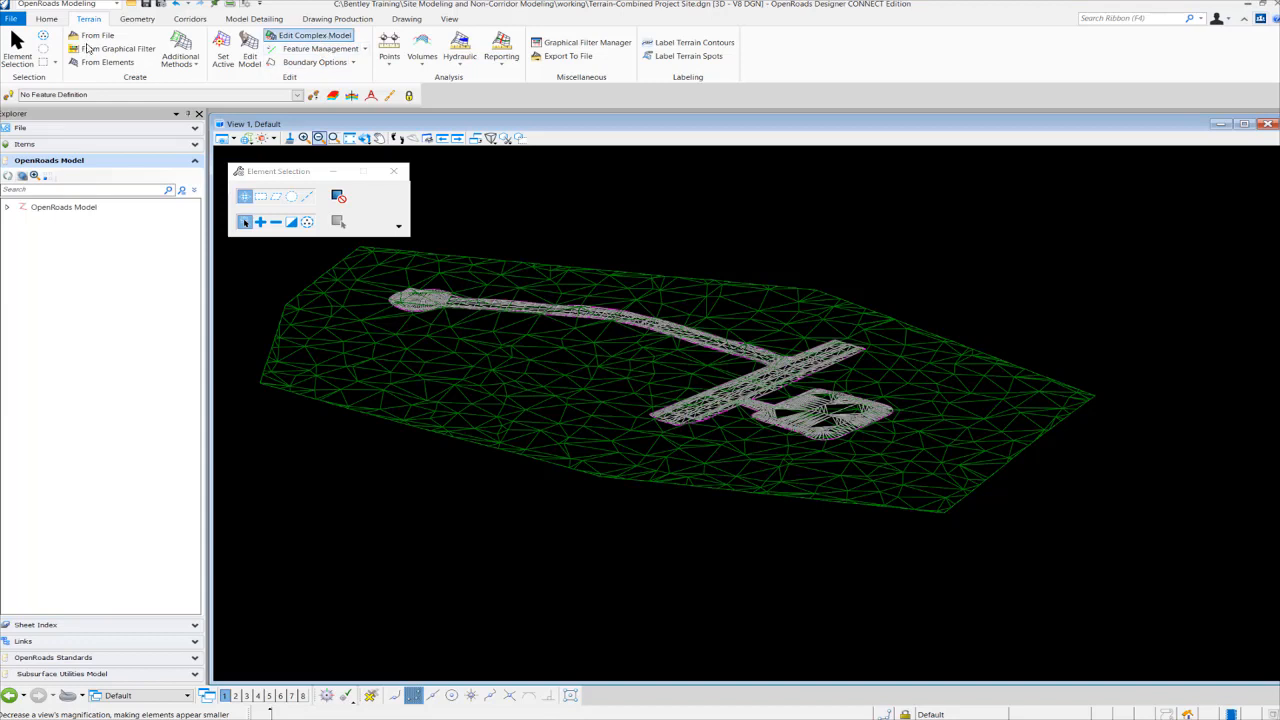
pyautogui.click(328, 38)
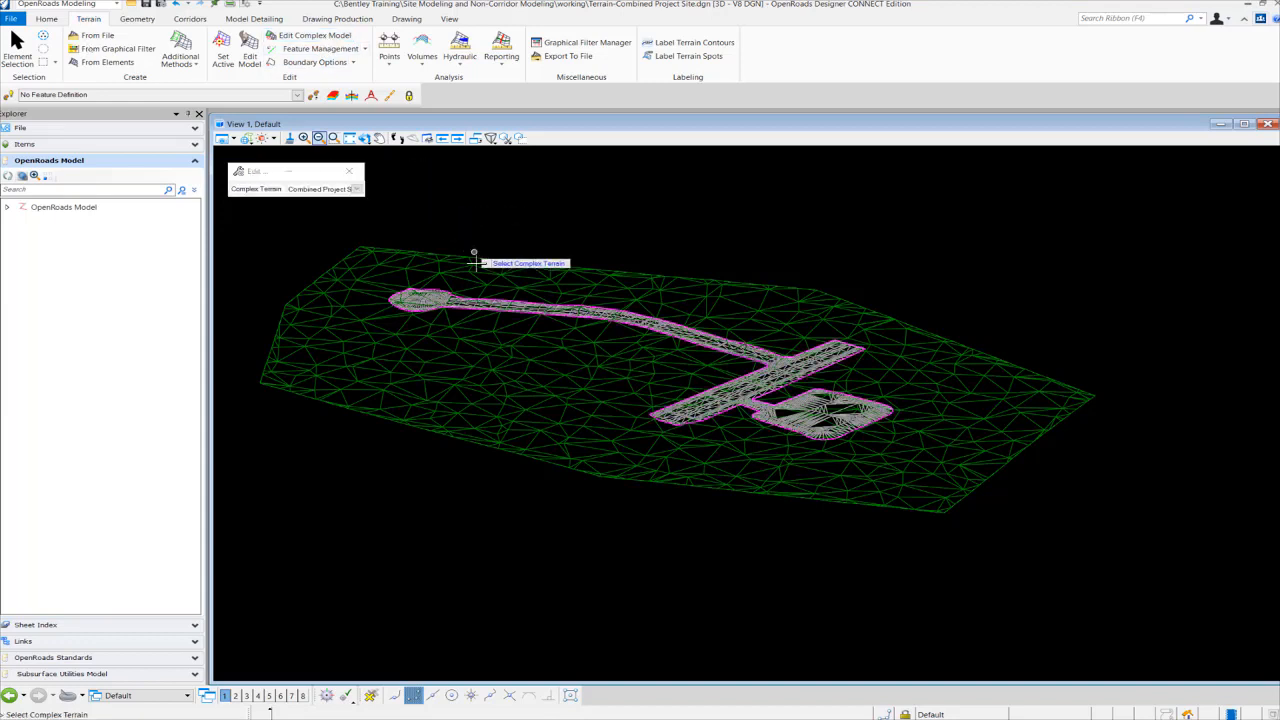
pyautogui.click(483, 298)
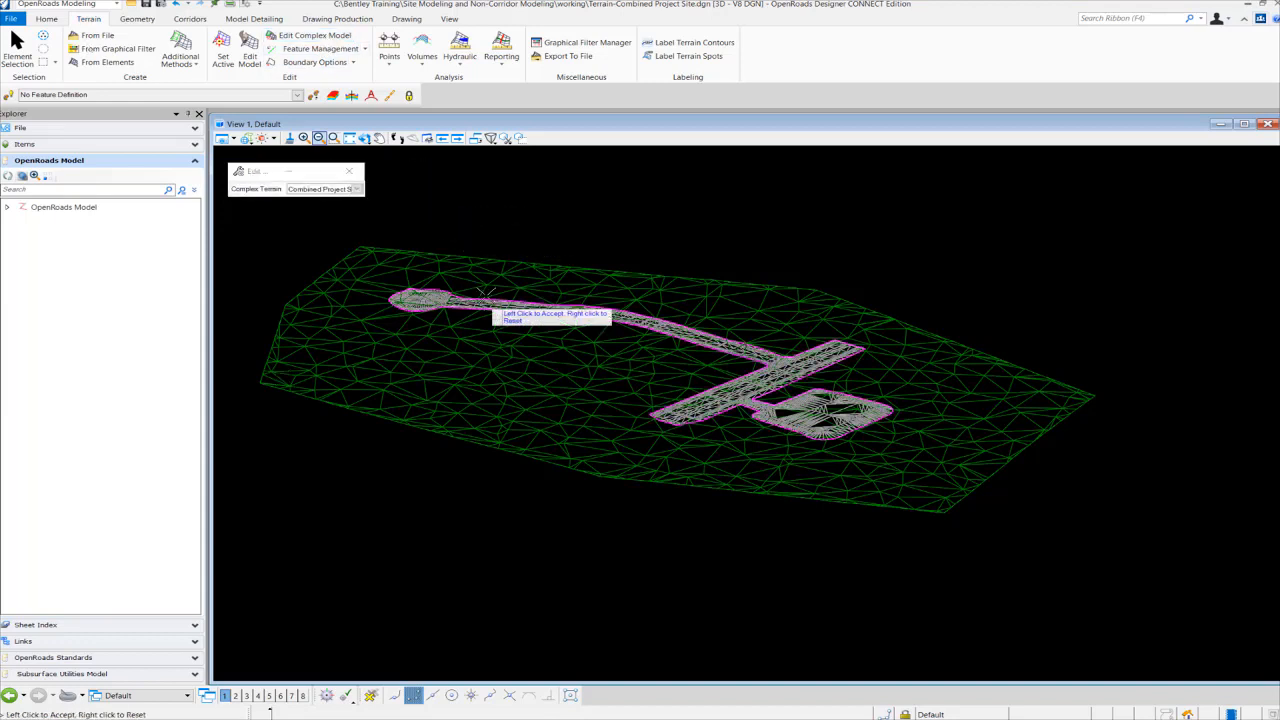
pyautogui.click(520, 217)
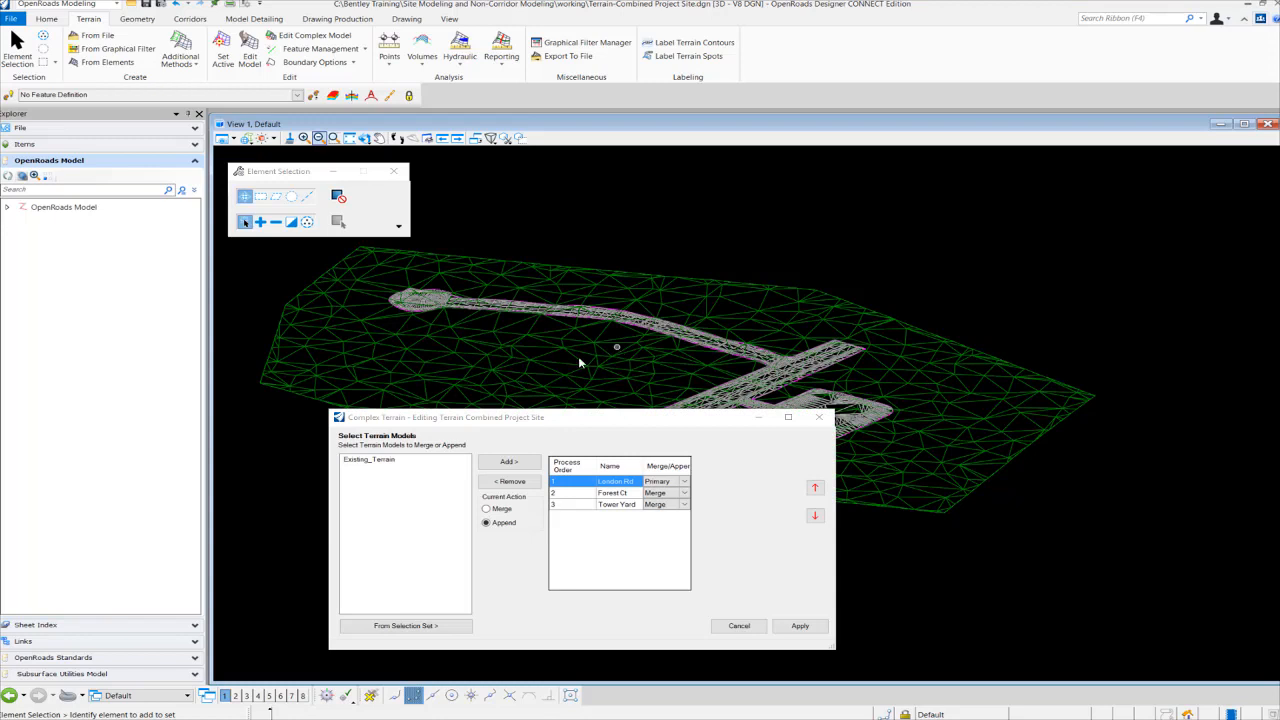
# Add Existing_Terrain to the complex terrain's process list and move it up to process order 1 as the primary terrain
pyautogui.click(409, 463)
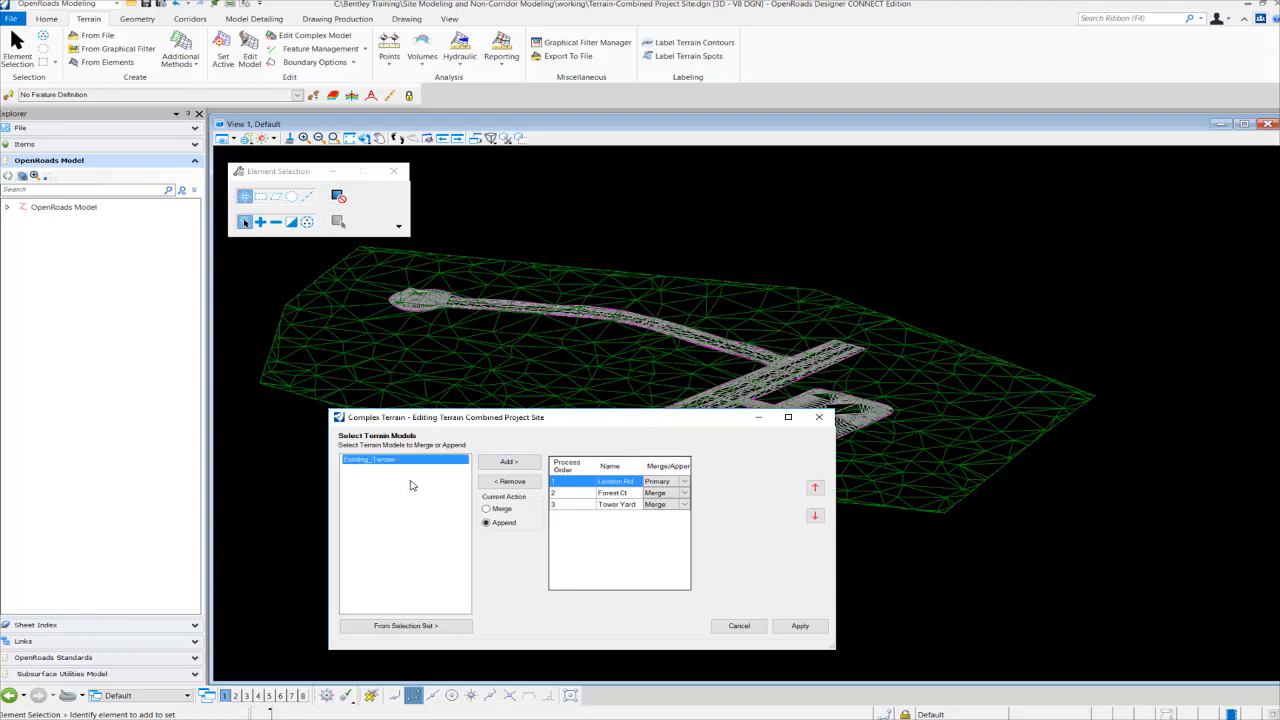
pyautogui.click(508, 462)
pyautogui.click(616, 518)
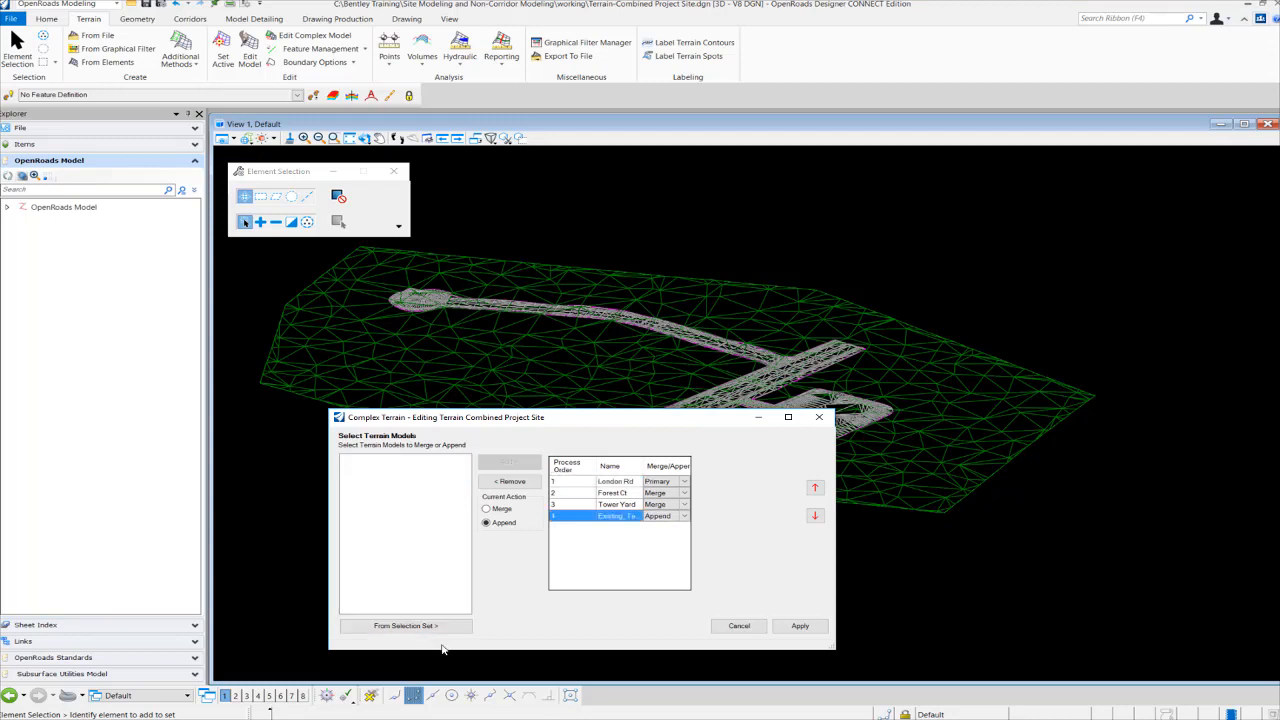
pyautogui.click(815, 488)
pyautogui.click(815, 488)
pyautogui.click(815, 488)
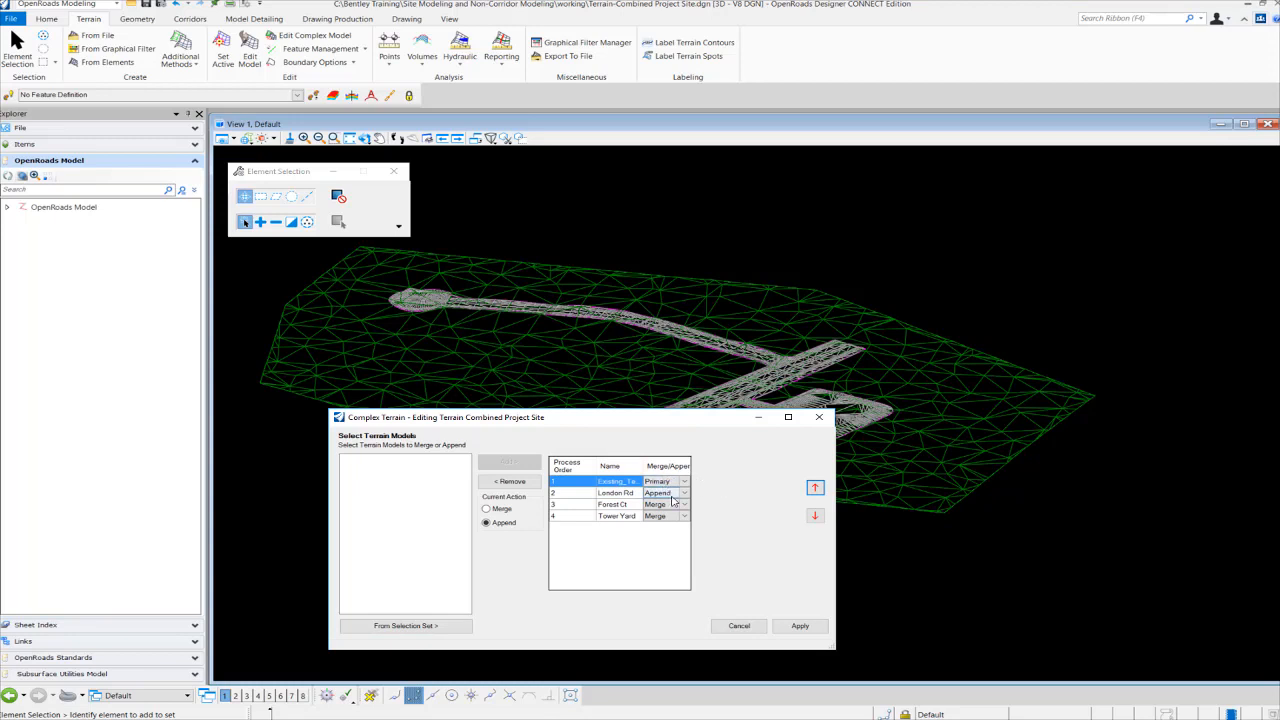
# Change the London Rd terrain's action to Merge and apply the edits to the complex terrain
pyautogui.click(655, 493)
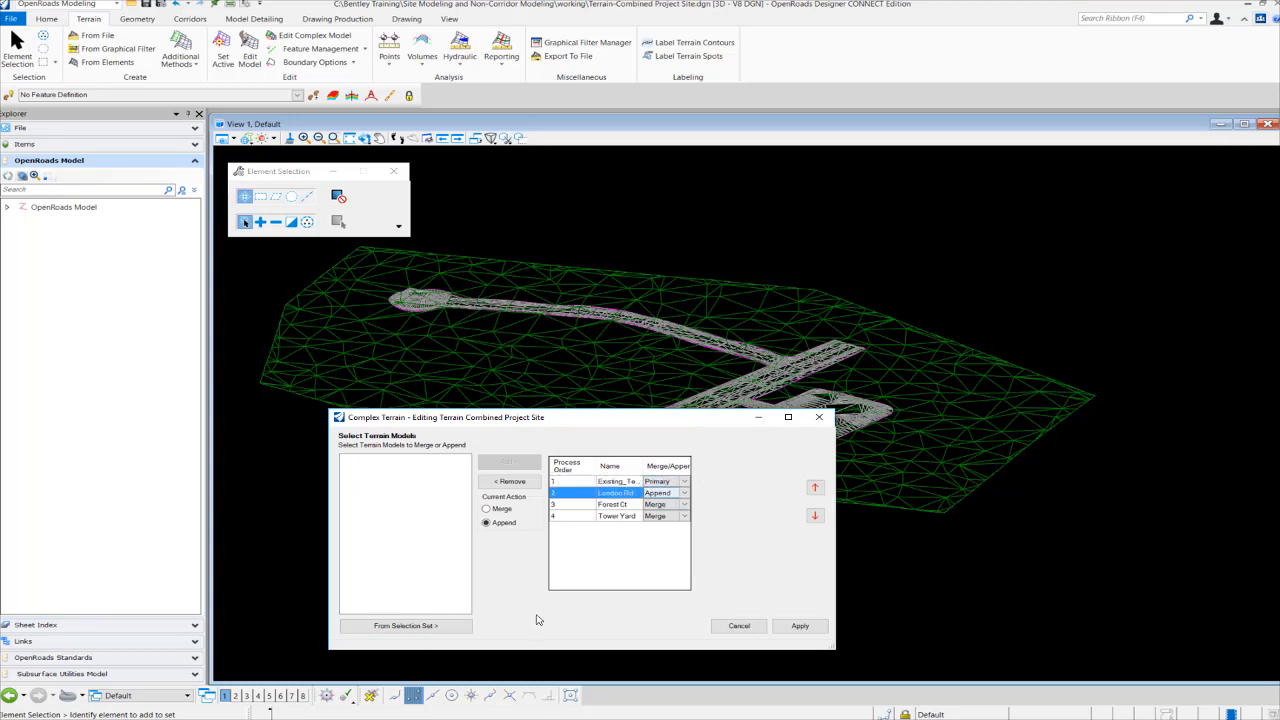
pyautogui.click(684, 493)
pyautogui.click(662, 522)
pyautogui.click(457, 602)
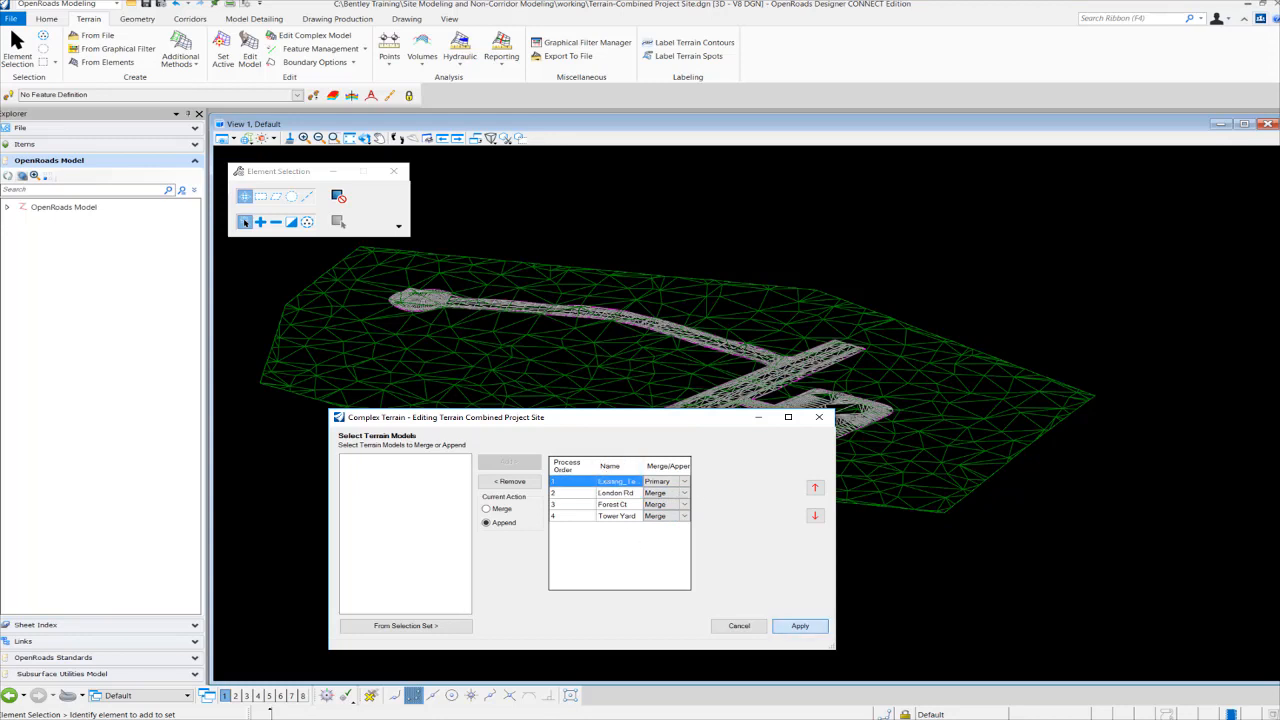
pyautogui.click(800, 625)
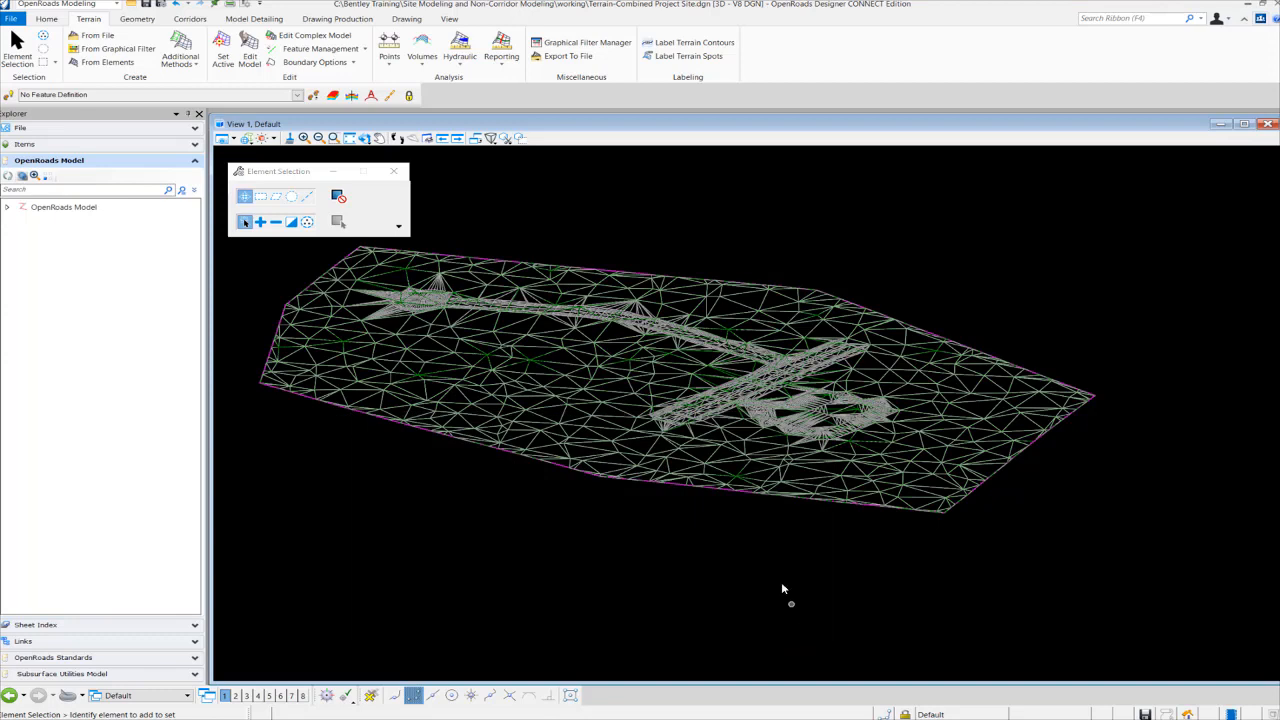
# Turn off the display of the Terrain_Existing Ground reference so that only the complex terrain is shown
pyautogui.scroll(3, 764, 338)
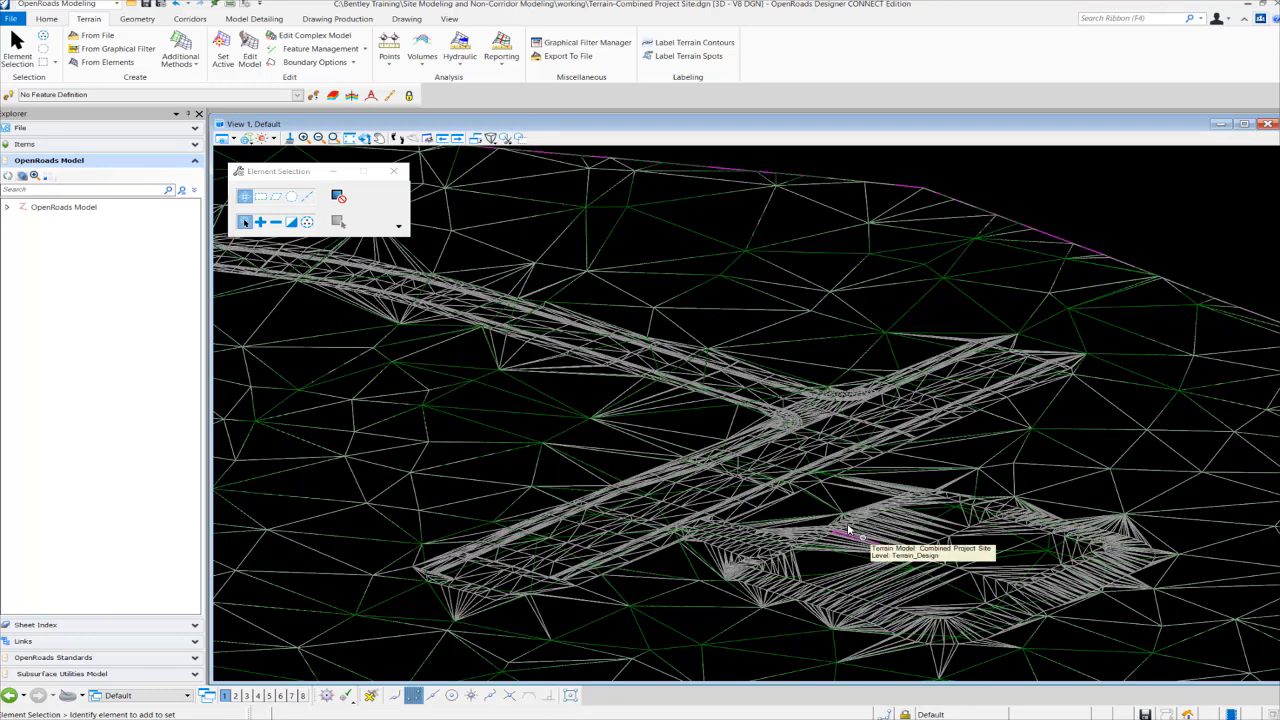
pyautogui.scroll(-3, 848, 530)
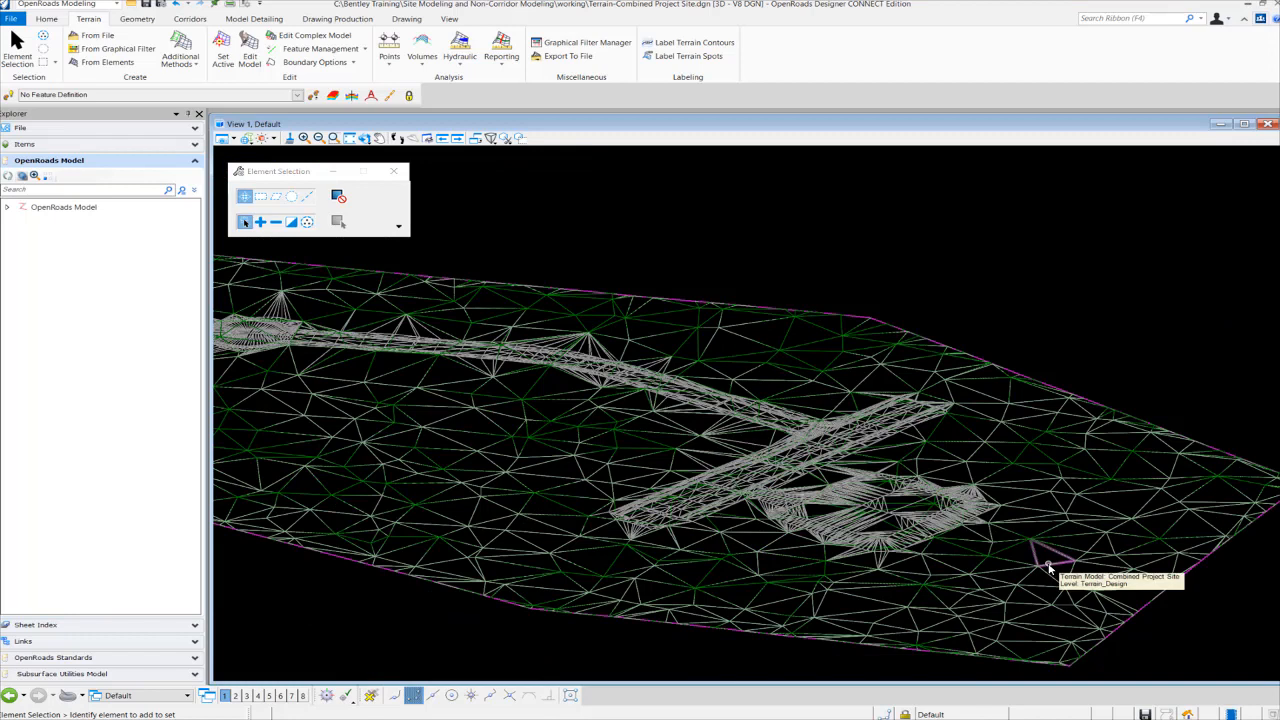
pyautogui.click(364, 137)
pyautogui.click(48, 20)
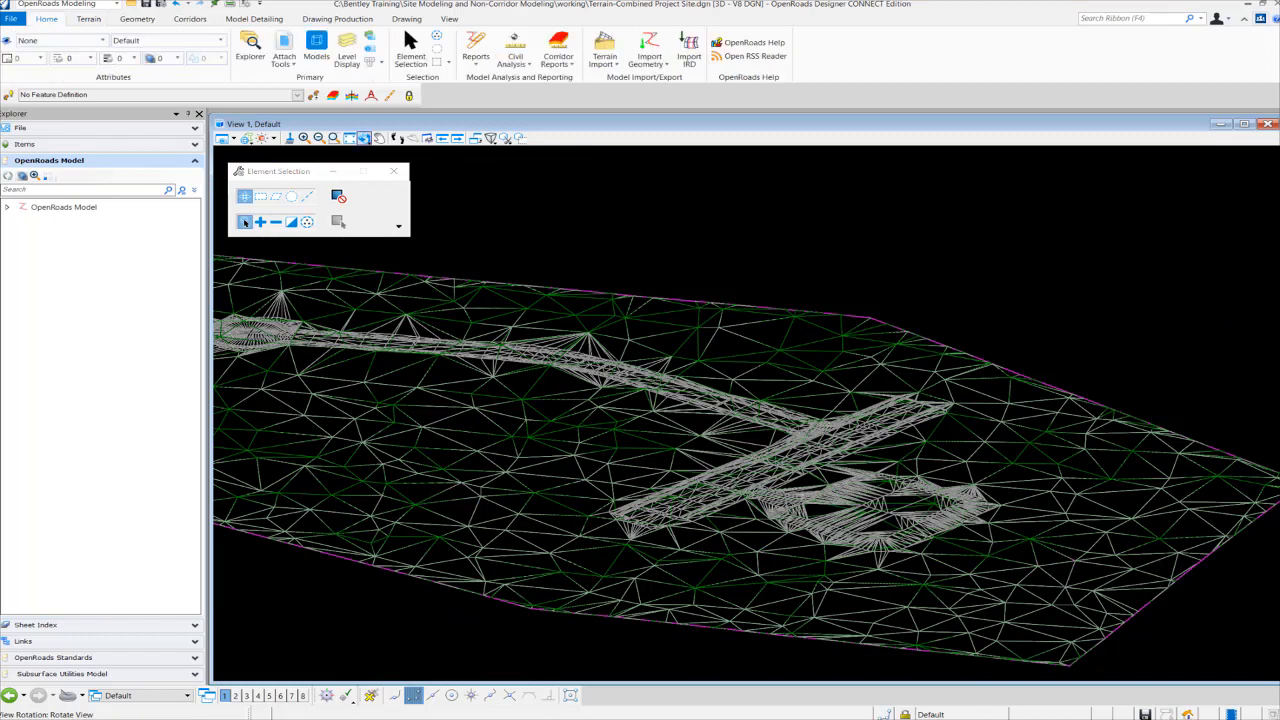
pyautogui.click(283, 60)
pyautogui.click(300, 80)
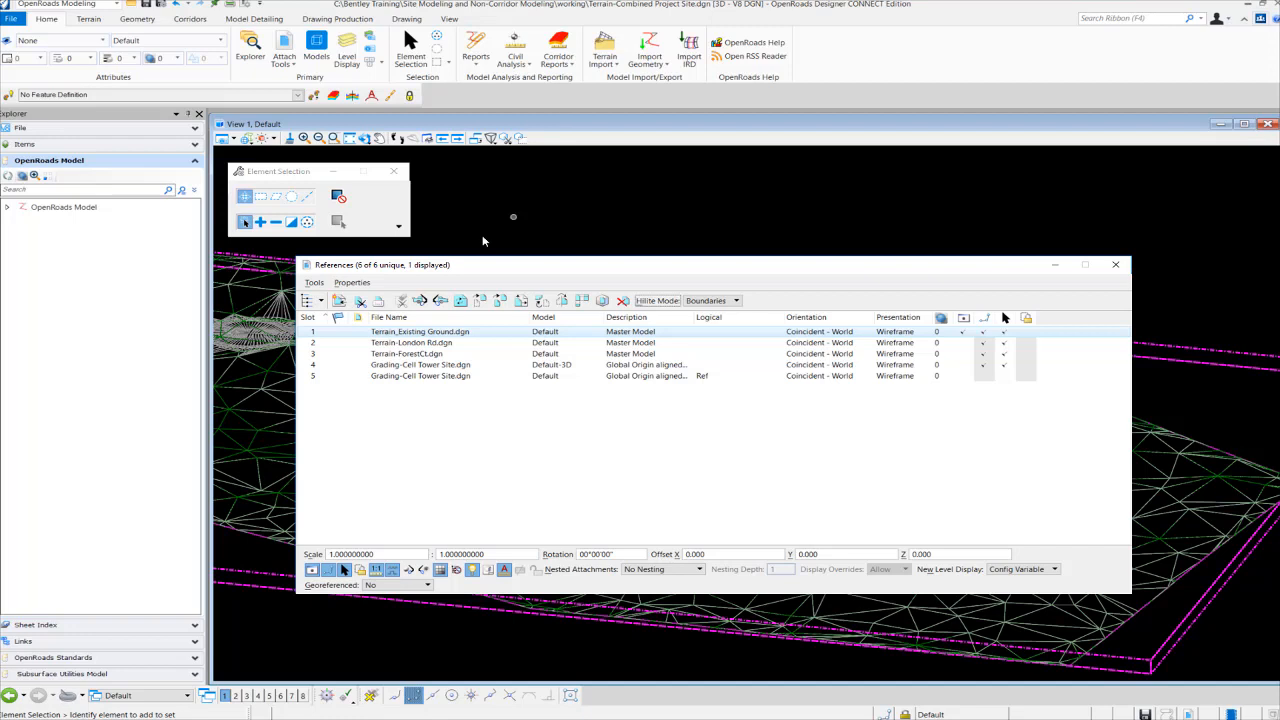
pyautogui.click(966, 333)
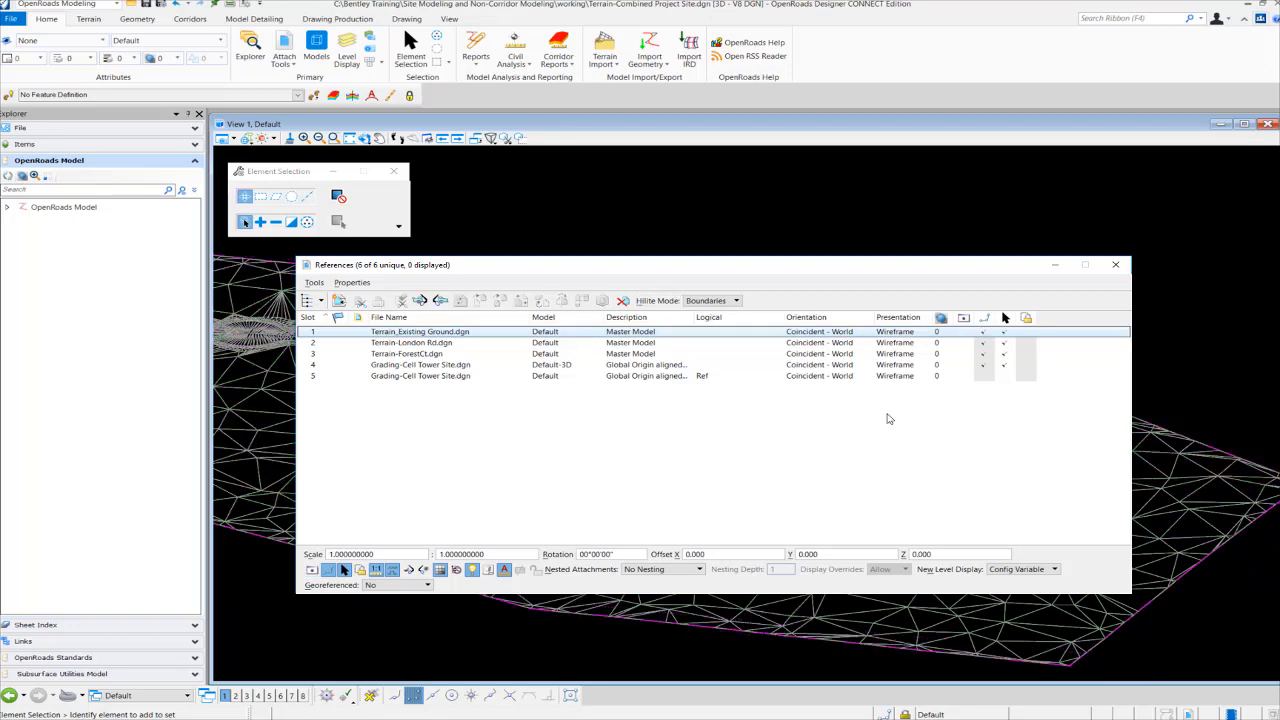
pyautogui.click(1116, 265)
# Examine from different 3D angles how the roads and tower yard merge into the existing ground
pyautogui.scroll(-3, 941, 350)
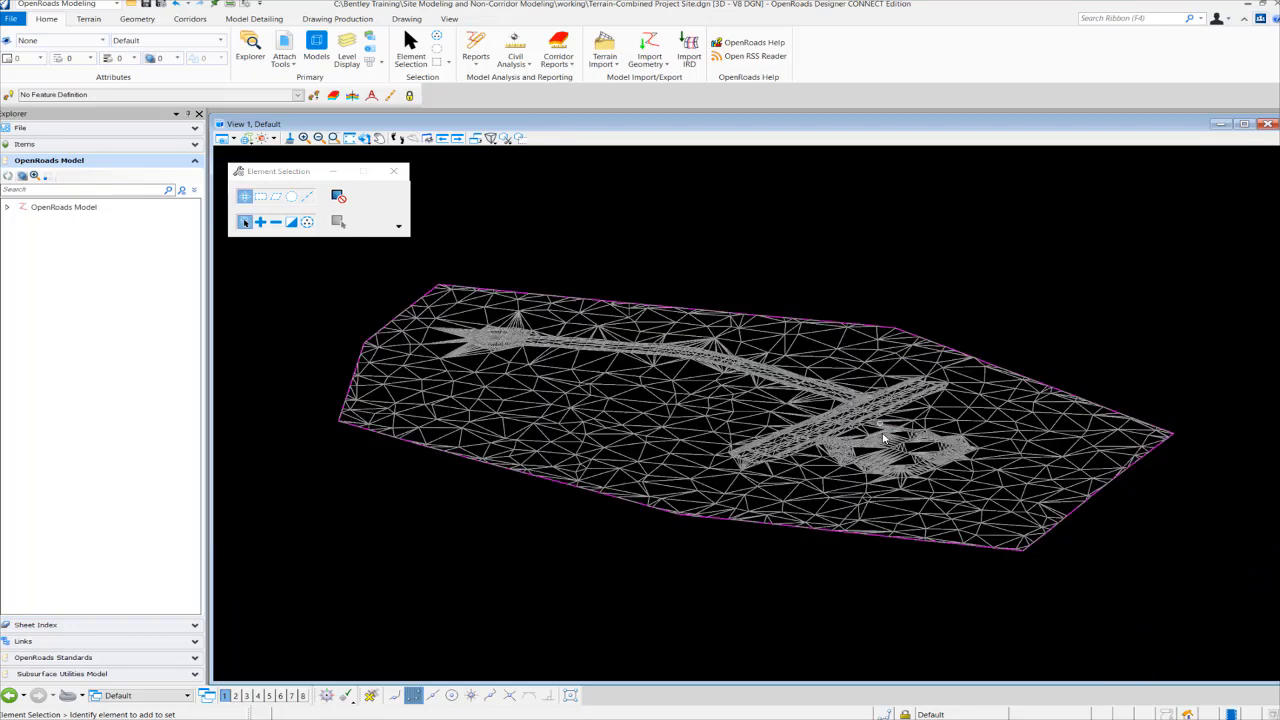
pyautogui.scroll(3, 896, 451)
pyautogui.click(364, 138)
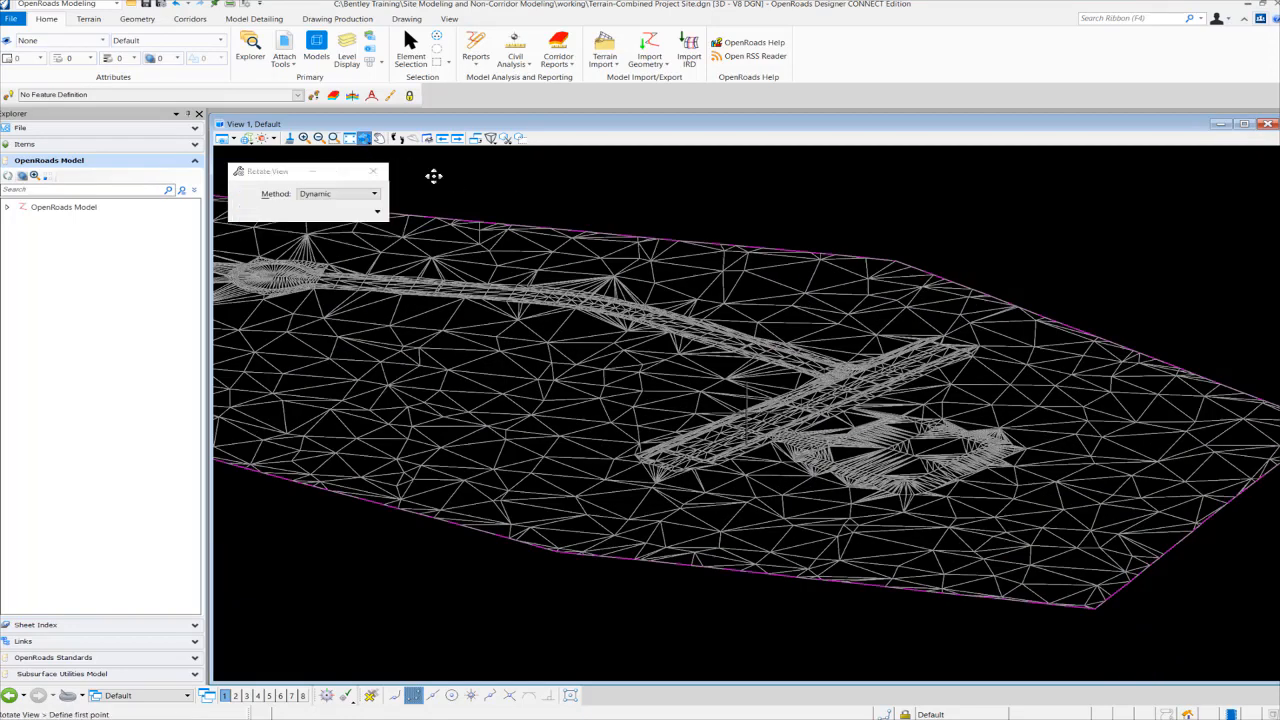
pyautogui.click(962, 444)
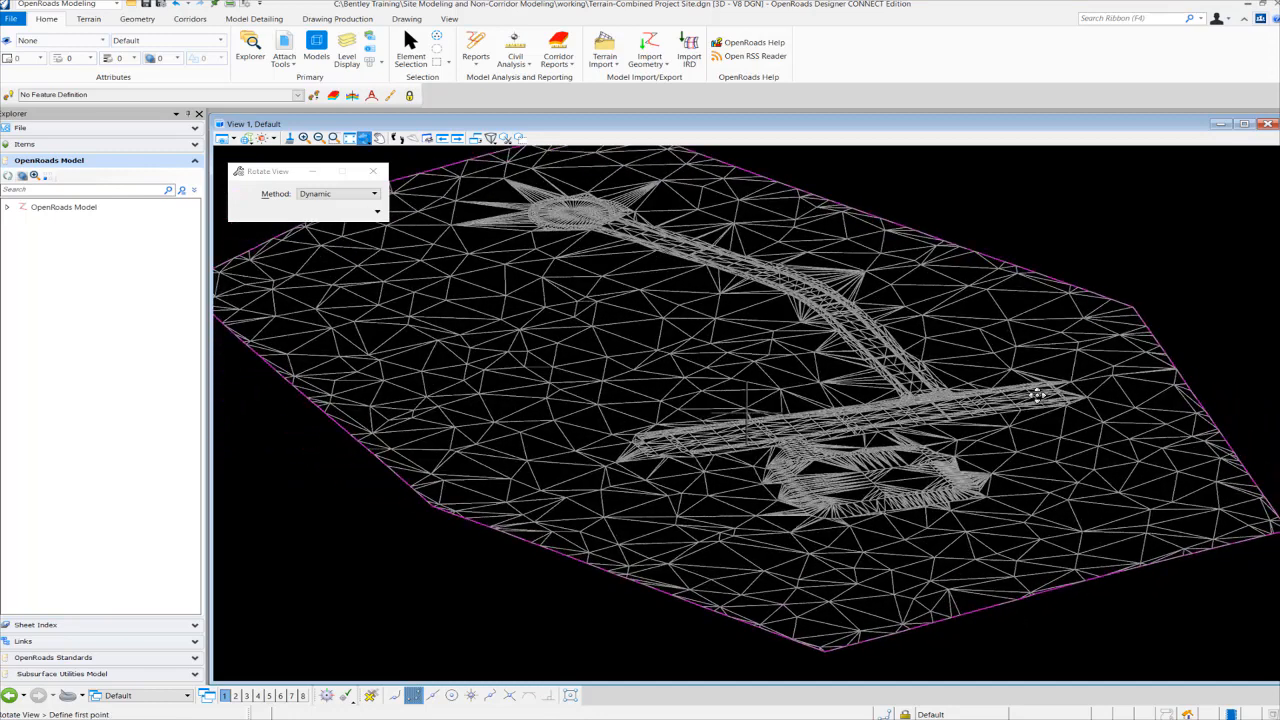